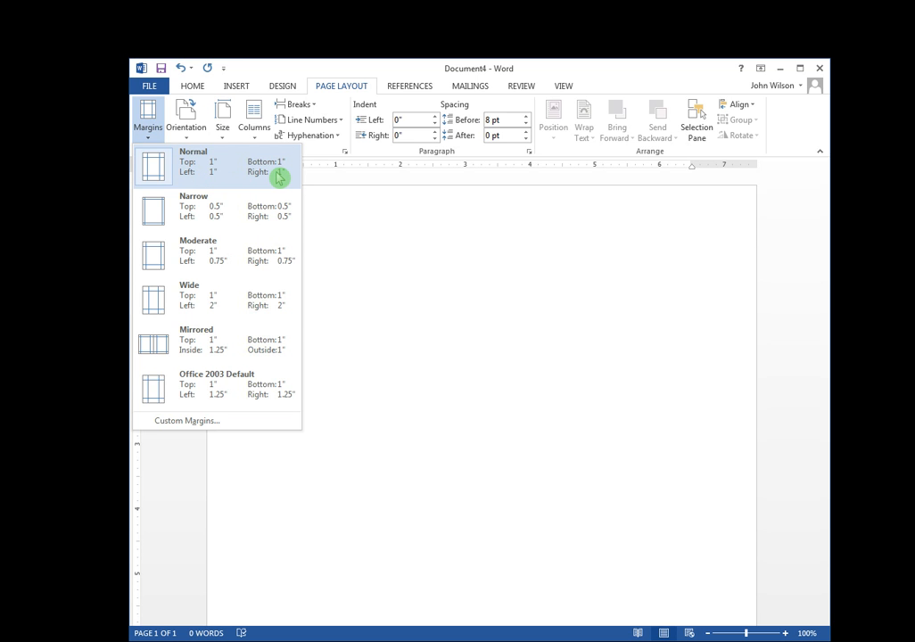
Apply Normal 1-inch margins on all sides and set the font to Times New Roman.
{"action": "left_click", "coordinate": [210, 161]}
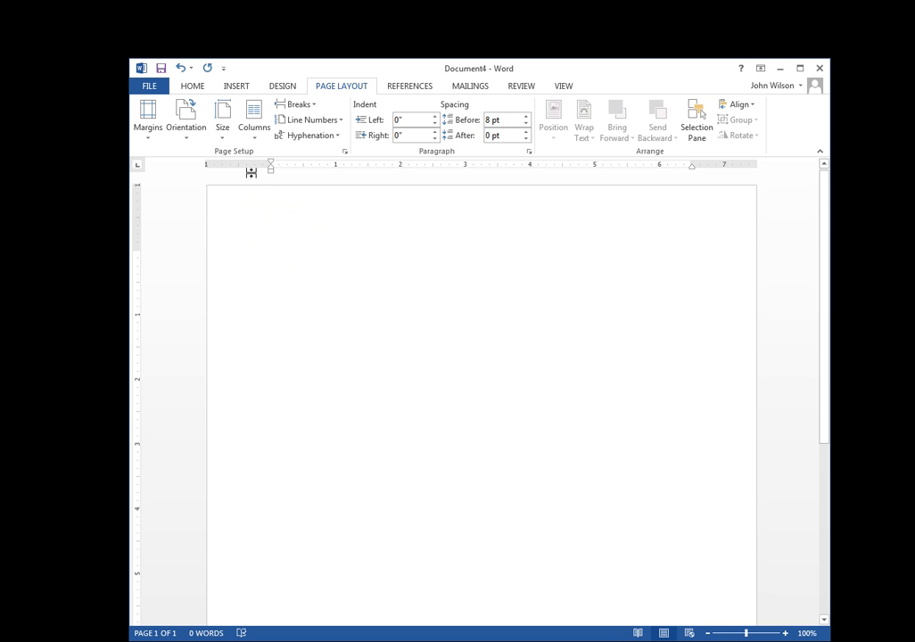
{"action": "left_click", "coordinate": [194, 87]}
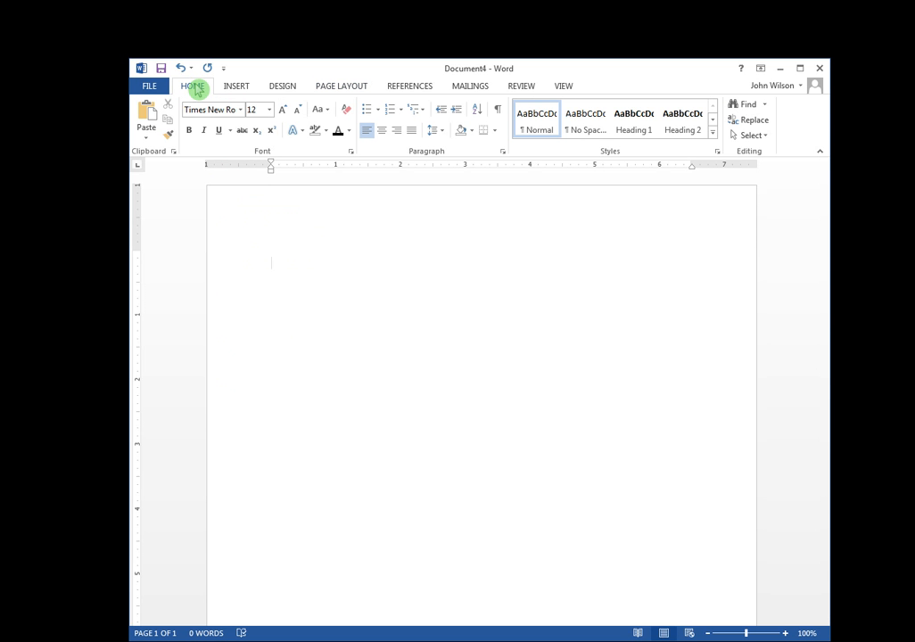
{"action": "left_click", "coordinate": [241, 109]}
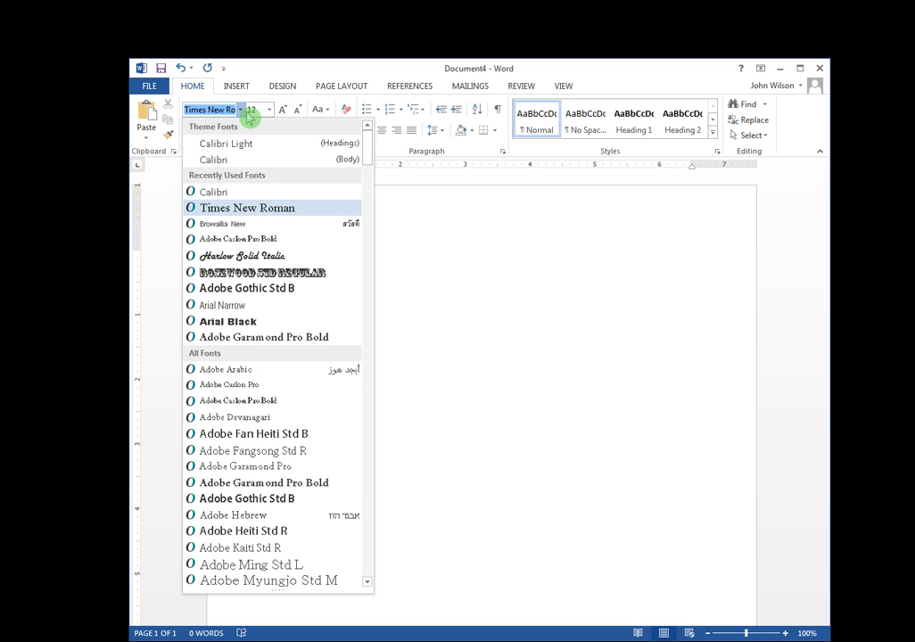
{"action": "left_click", "coordinate": [242, 162]}
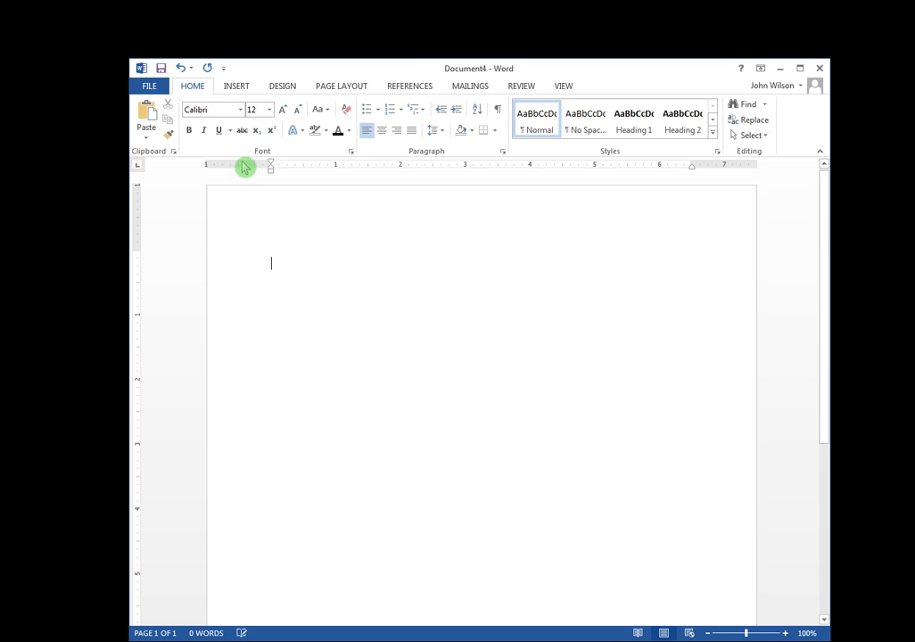
{"action": "left_click", "coordinate": [240, 109]}
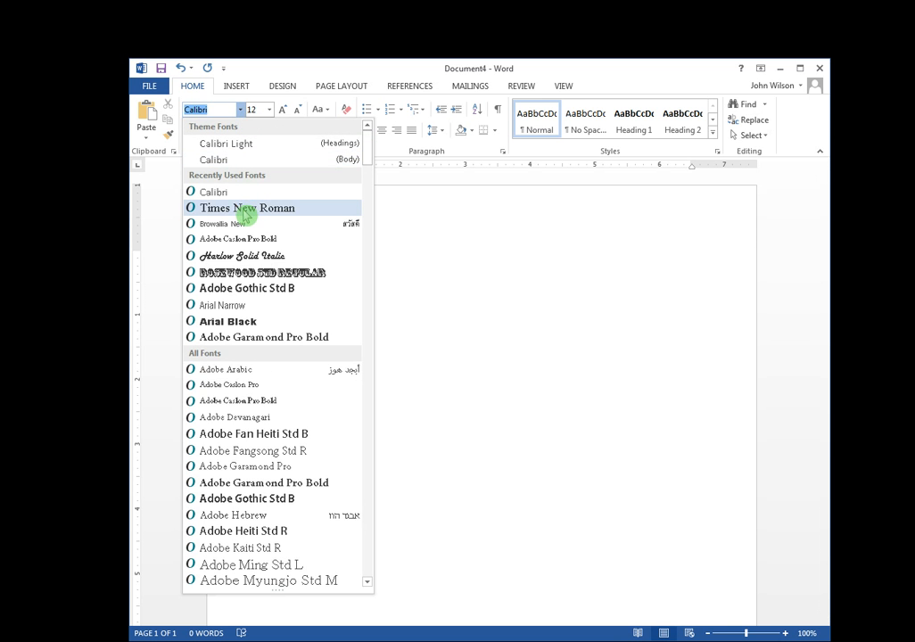
{"action": "left_click", "coordinate": [245, 210]}
Set the font size to 12 pt and the font colour to Automatic black.
{"action": "left_click", "coordinate": [272, 110]}
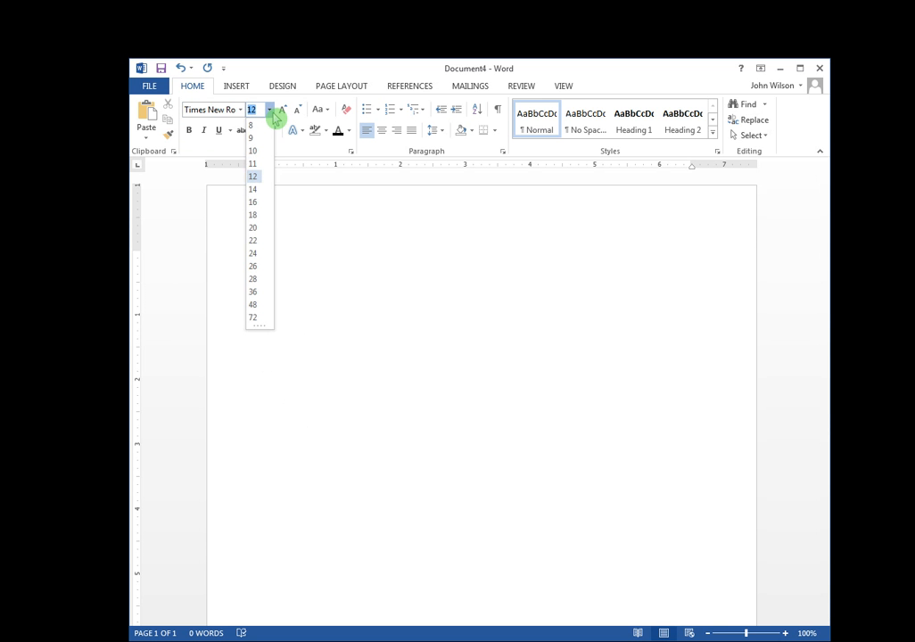
{"action": "left_click", "coordinate": [255, 183]}
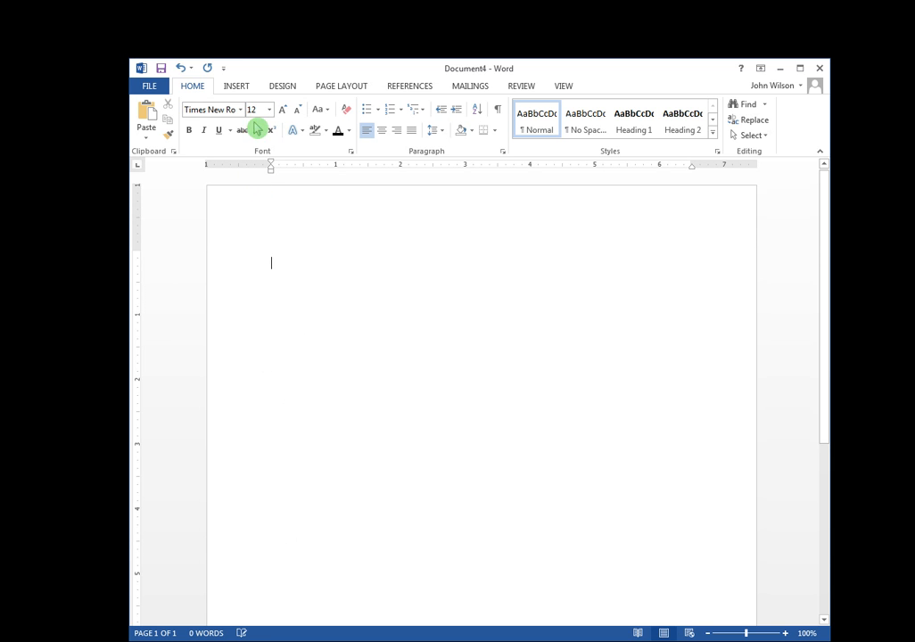
{"action": "left_click", "coordinate": [352, 132]}
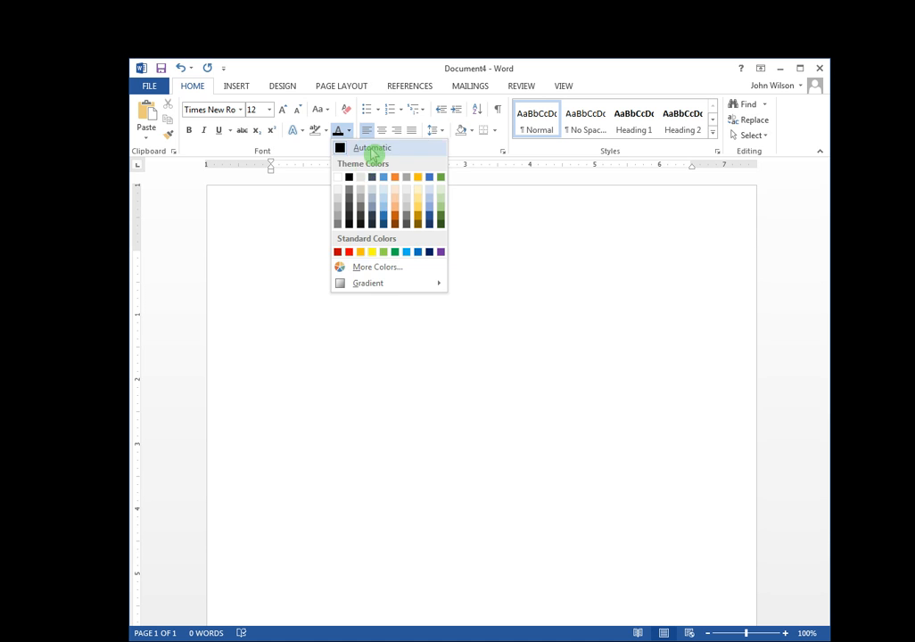
{"action": "left_click", "coordinate": [375, 148]}
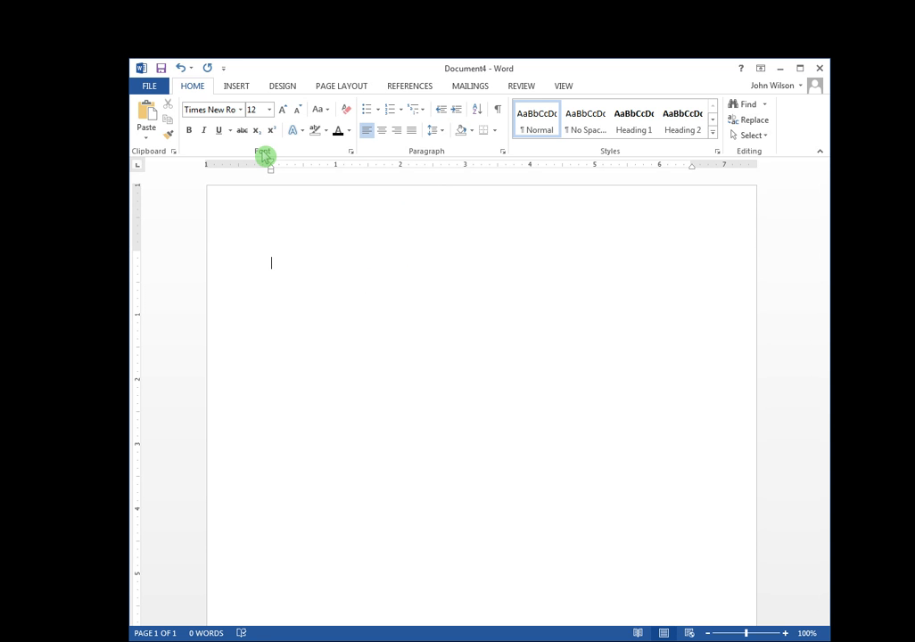
Save Times New Roman 12 pt as the default font for all Normal-template documents.
{"action": "left_click", "coordinate": [352, 153]}
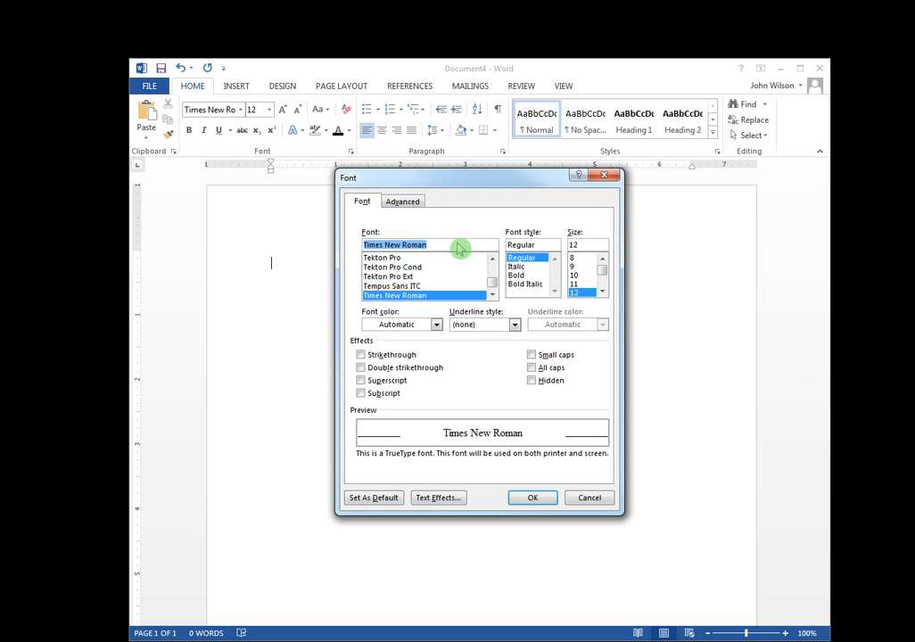
{"action": "left_click", "coordinate": [574, 244]}
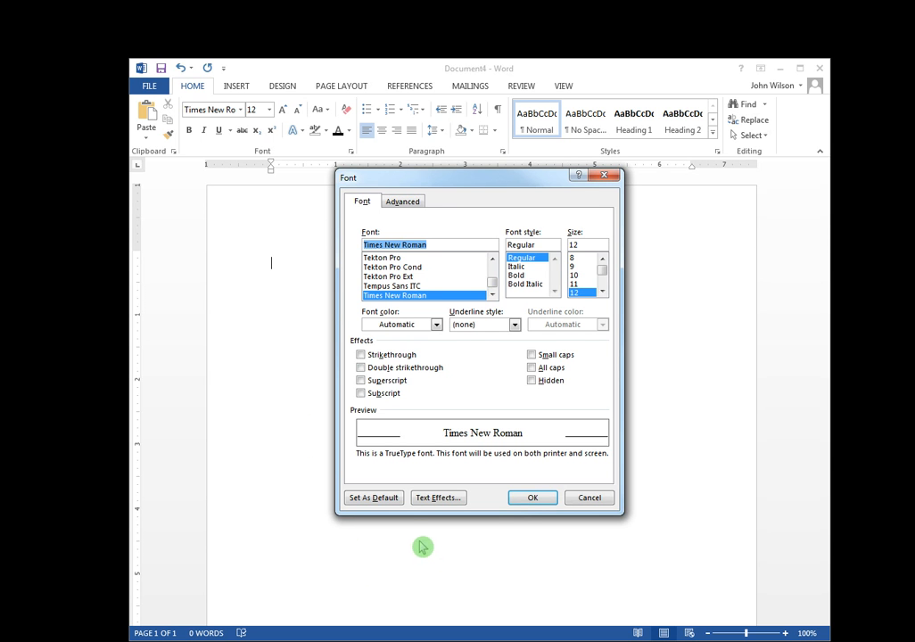
{"action": "left_click", "coordinate": [389, 500]}
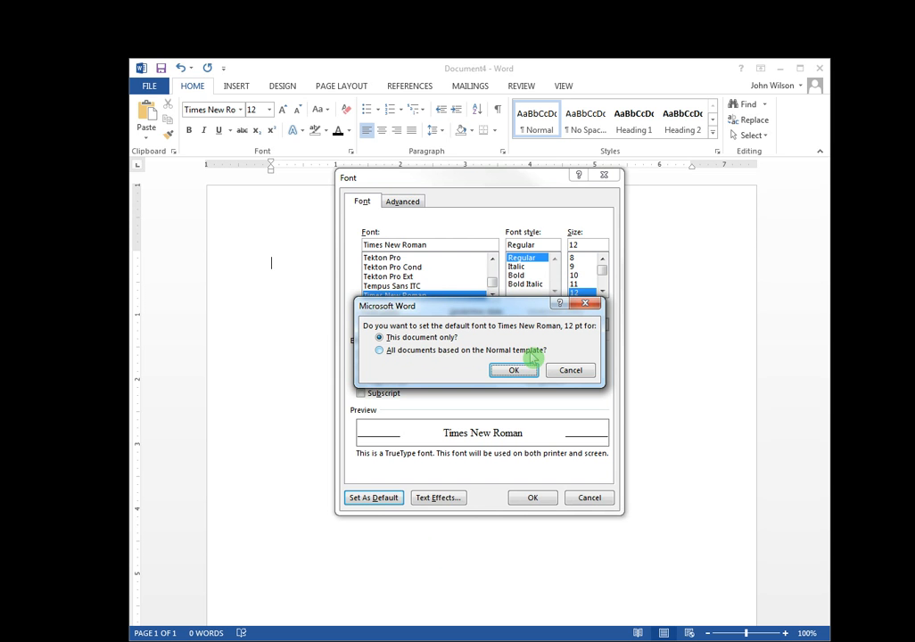
{"action": "left_click", "coordinate": [391, 351]}
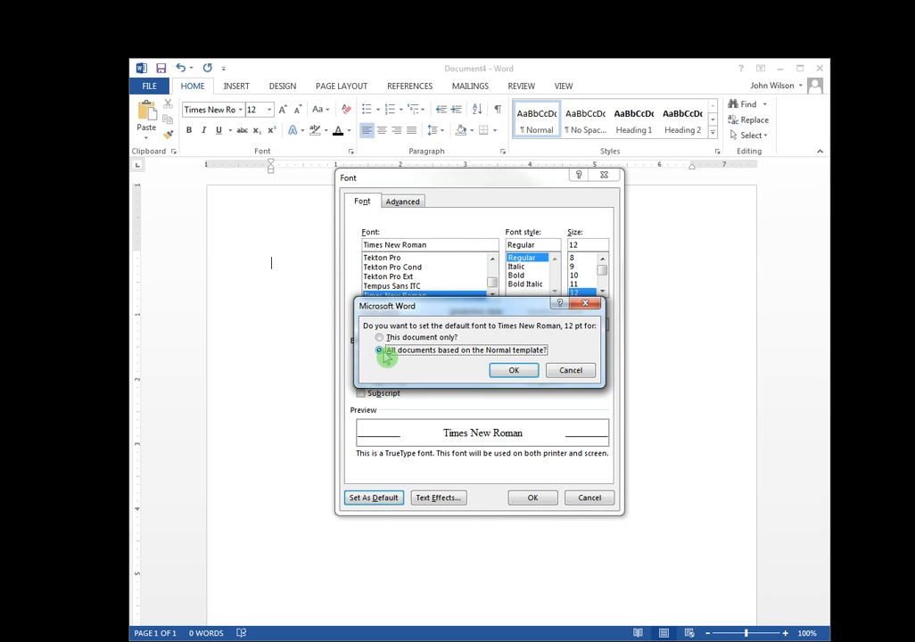
{"action": "left_click", "coordinate": [515, 371]}
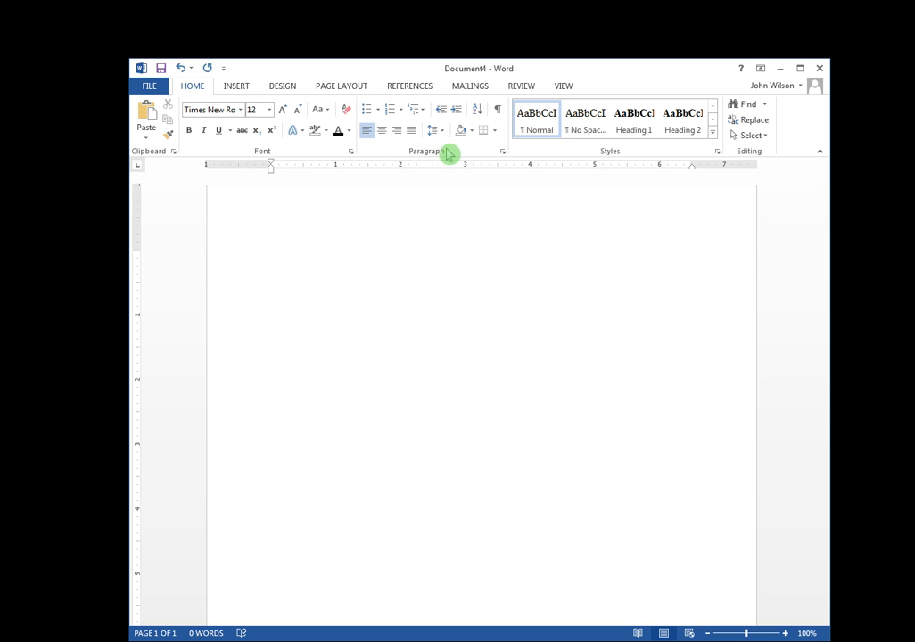
Set paragraph line spacing to Double and space before to 0 pt.
{"action": "left_click", "coordinate": [504, 152]}
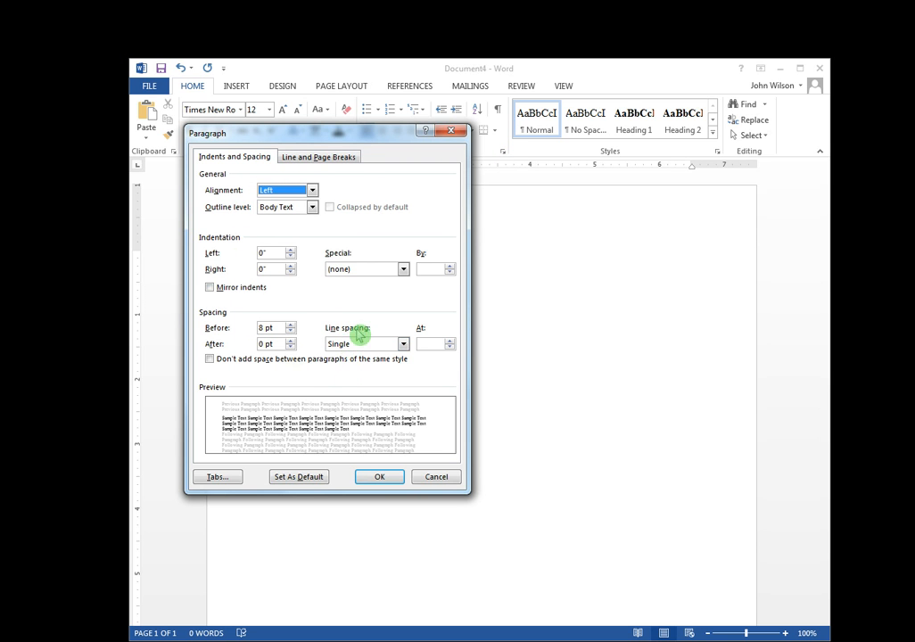
{"action": "left_click", "coordinate": [404, 345]}
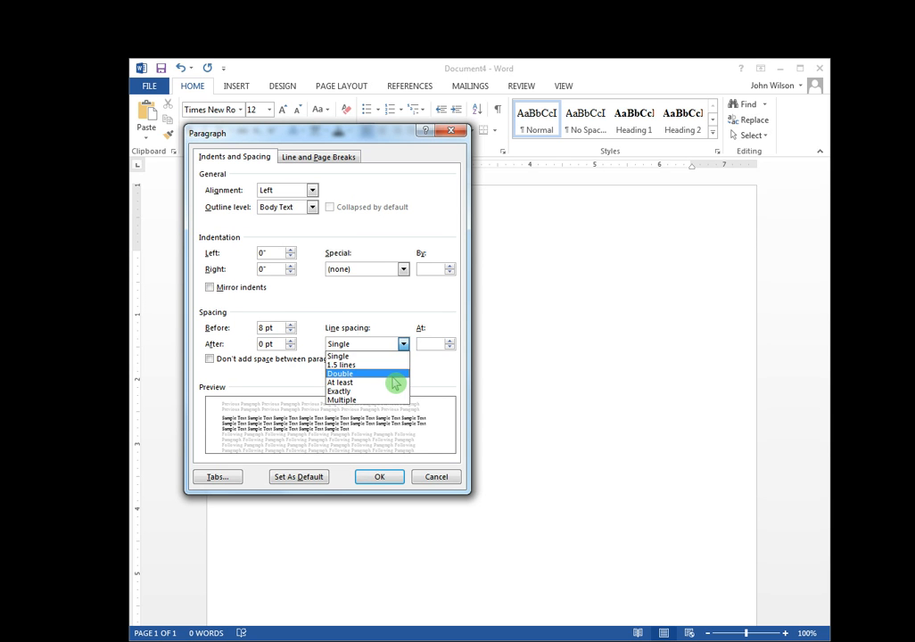
{"action": "left_click", "coordinate": [395, 373]}
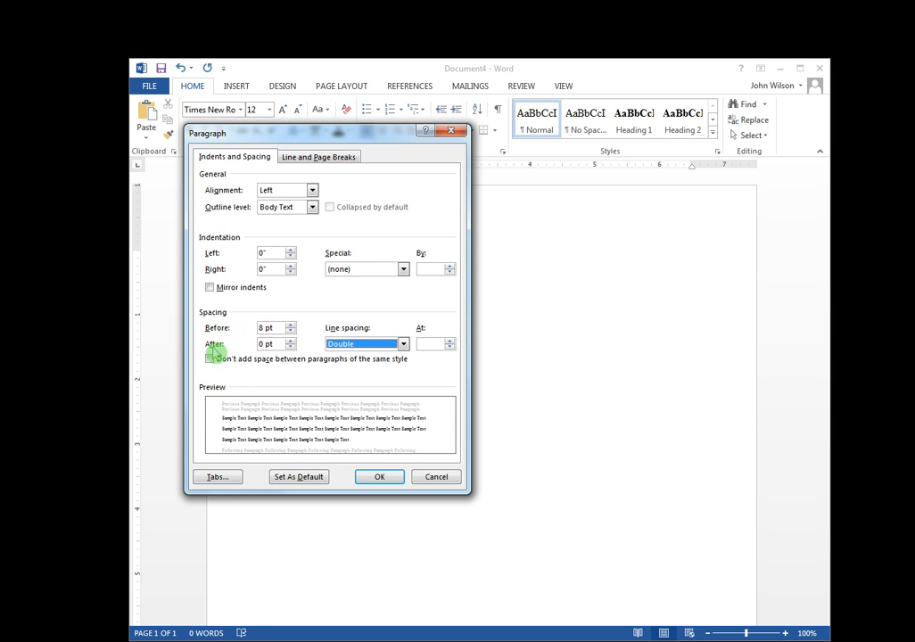
{"action": "double_click", "coordinate": [266, 329]}
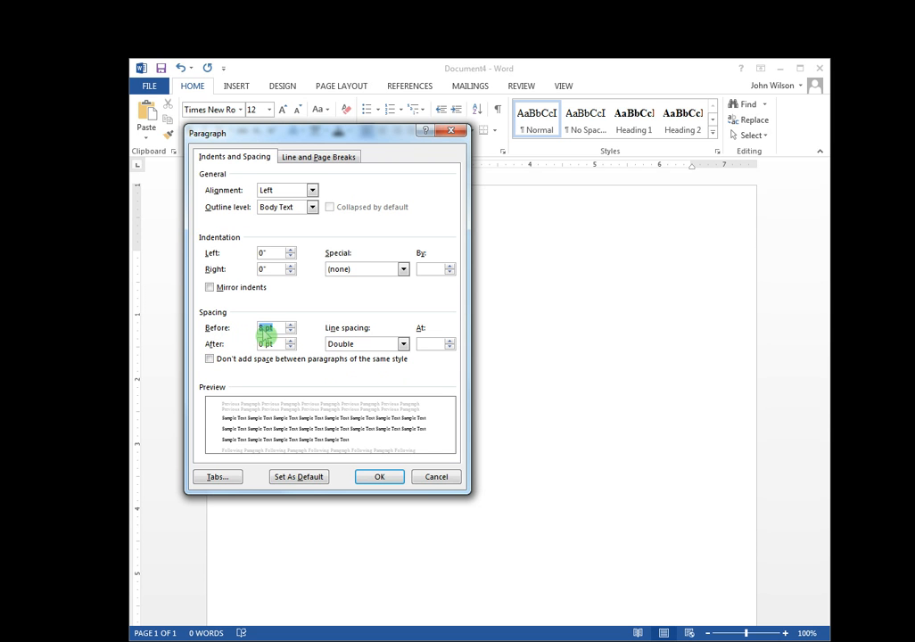
{"action": "type", "text": "0"}
{"action": "left_click", "coordinate": [375, 346]}
{"action": "left_click", "coordinate": [373, 372]}
{"action": "left_click", "coordinate": [369, 360]}
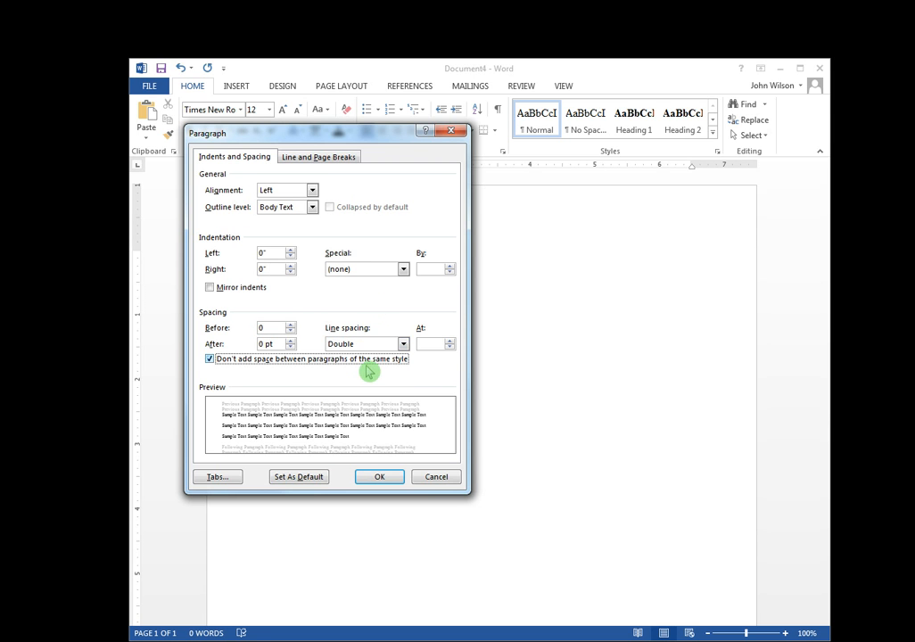
{"action": "left_click", "coordinate": [241, 360]}
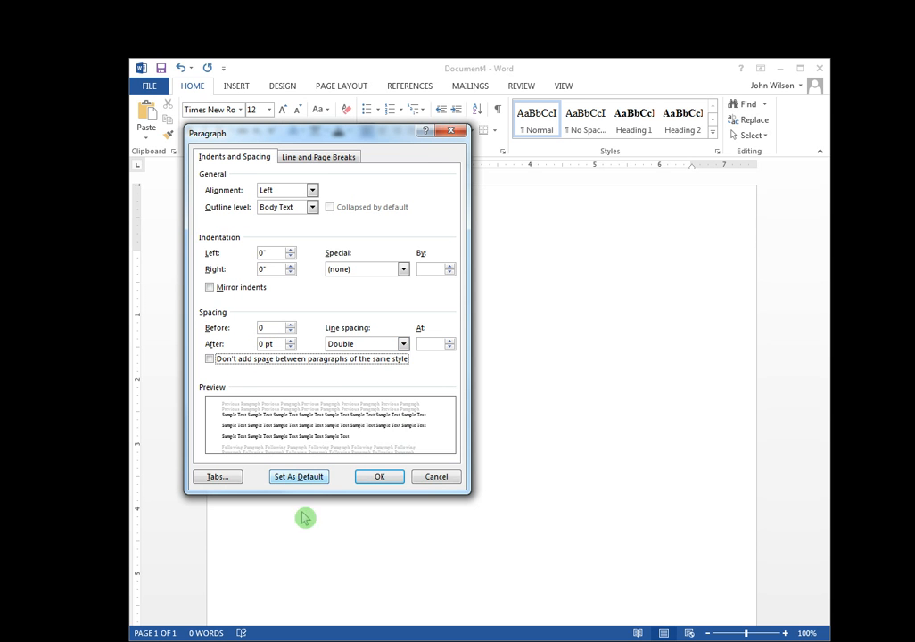
Make these paragraph settings the default for all Normal-template documents.
{"action": "left_click", "coordinate": [310, 476]}
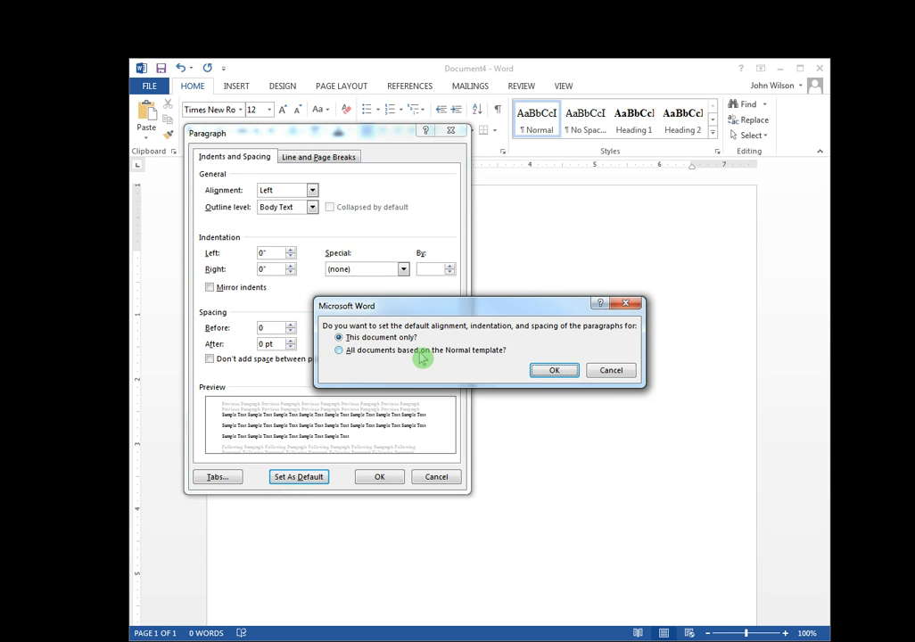
{"action": "left_click", "coordinate": [403, 358]}
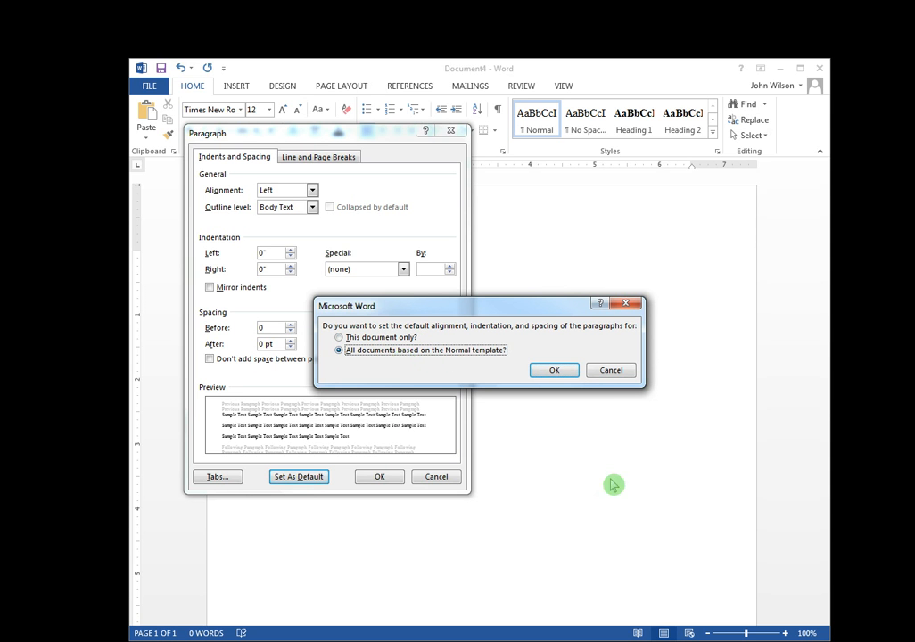
{"action": "left_click", "coordinate": [557, 373]}
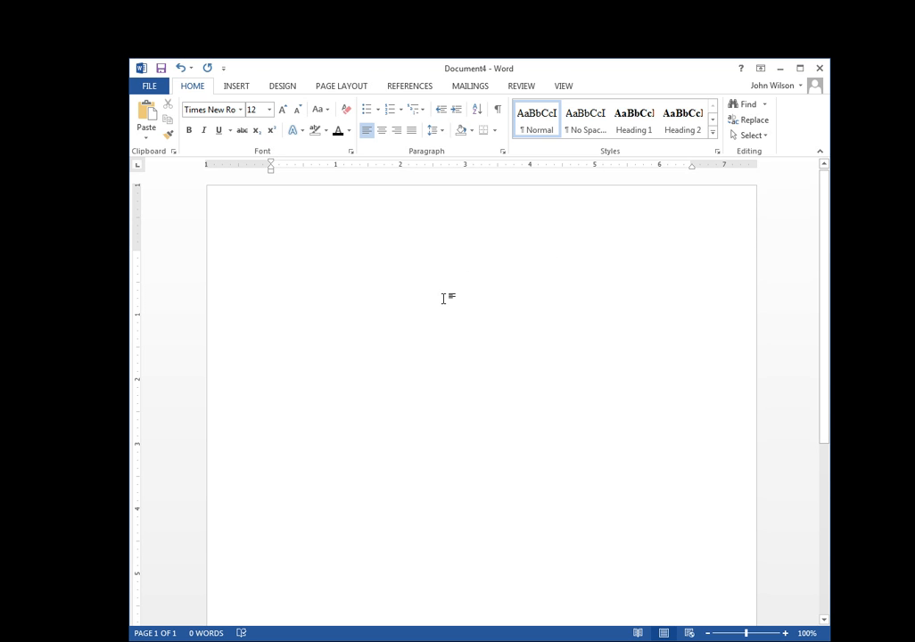
Turn on Different First Page and add Plain Number 3 at the header's top right.
{"action": "double_click", "coordinate": [445, 200]}
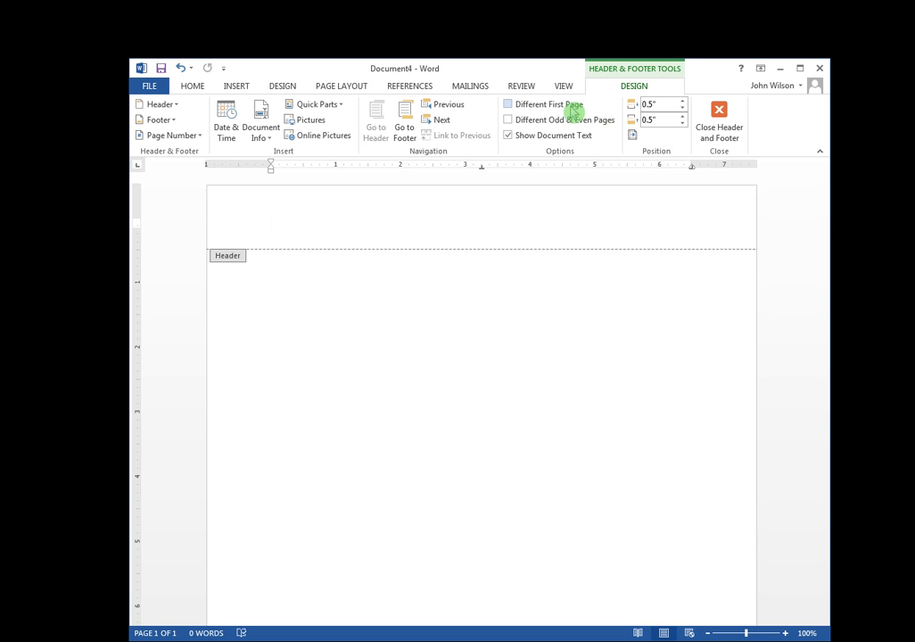
{"action": "left_click", "coordinate": [529, 106]}
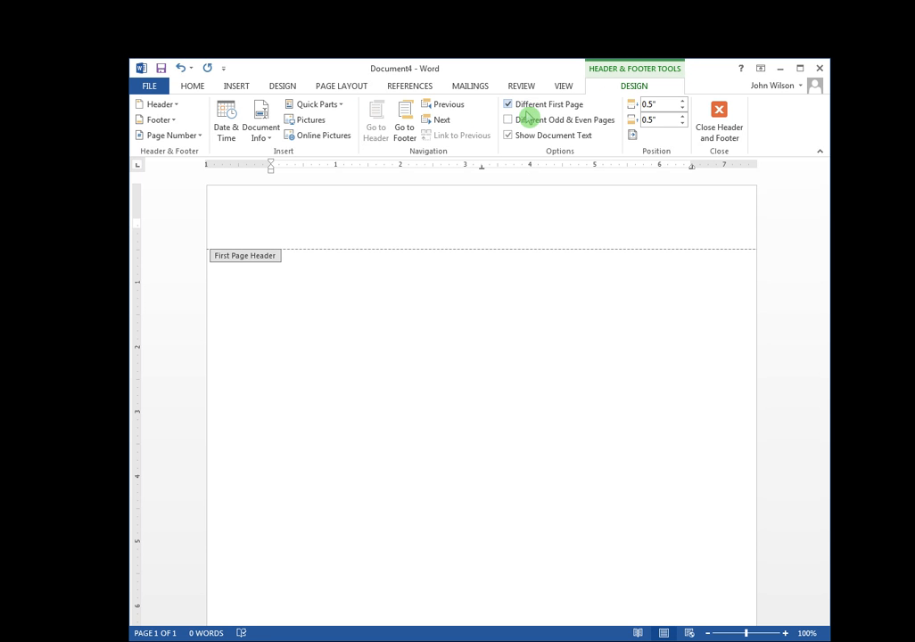
{"action": "left_click", "coordinate": [187, 136]}
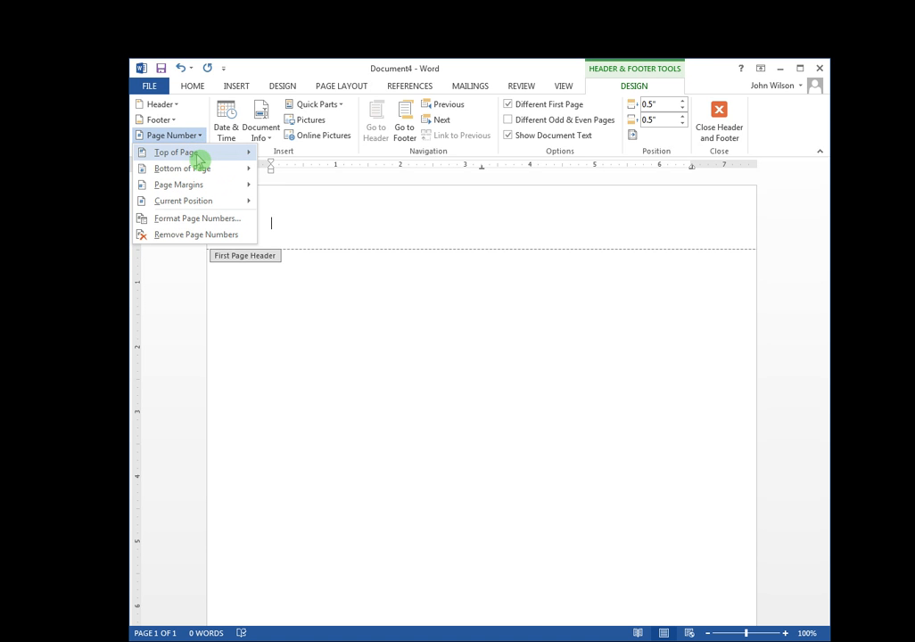
{"action": "mouse_move", "coordinate": [198, 161]}
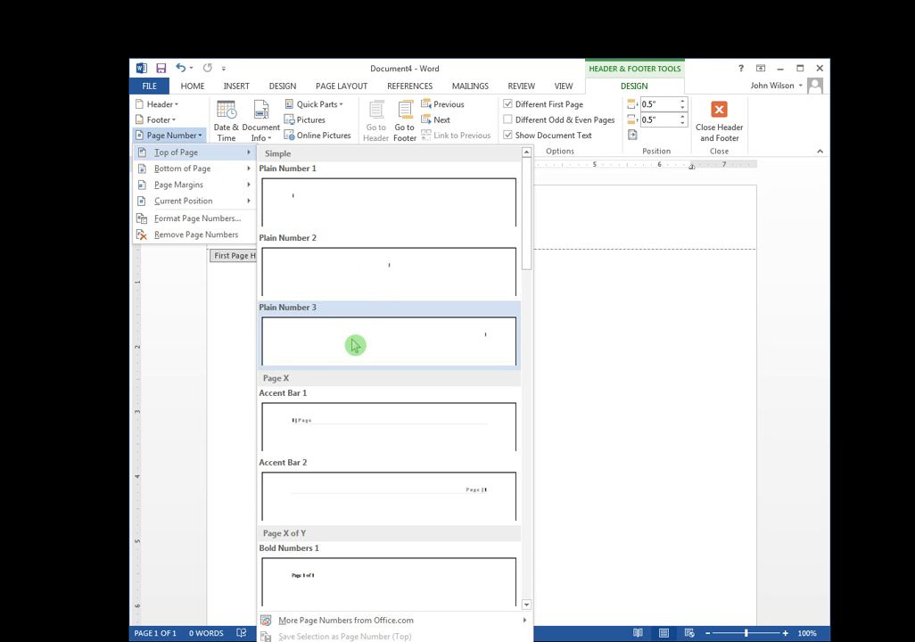
{"action": "left_click", "coordinate": [480, 341]}
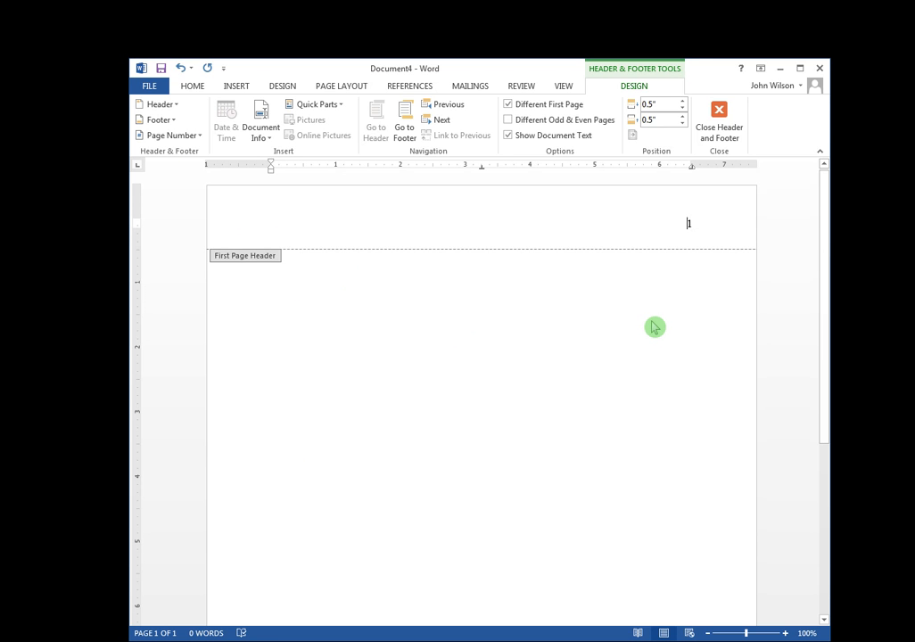
Make the header read 'Running head: EBOOK GROWTH' with page 1 right, then close the header.
{"action": "type", "text": "Running head"}
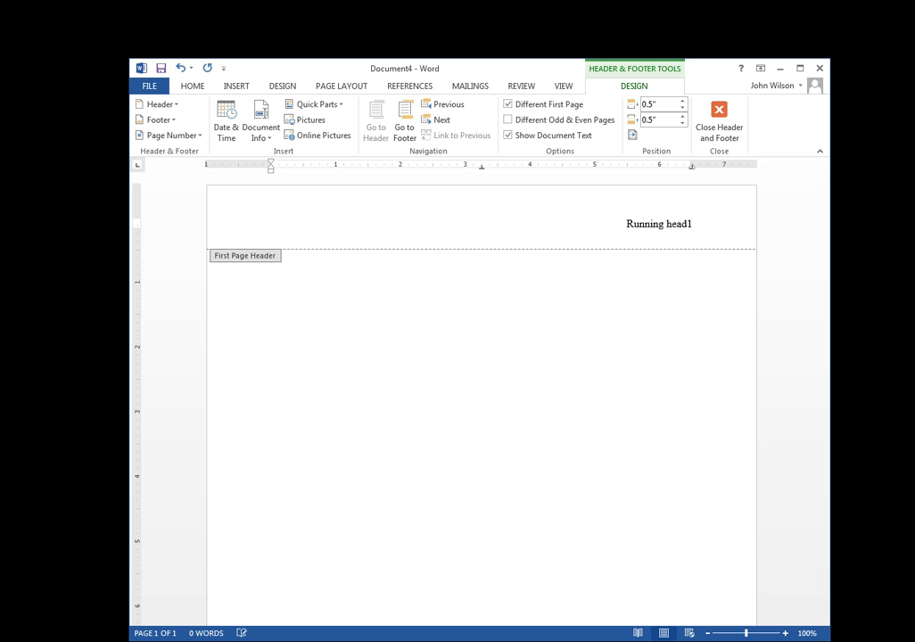
{"action": "type", "text": ":"}
{"action": "type", "text": "EBOOK GROWTH"}
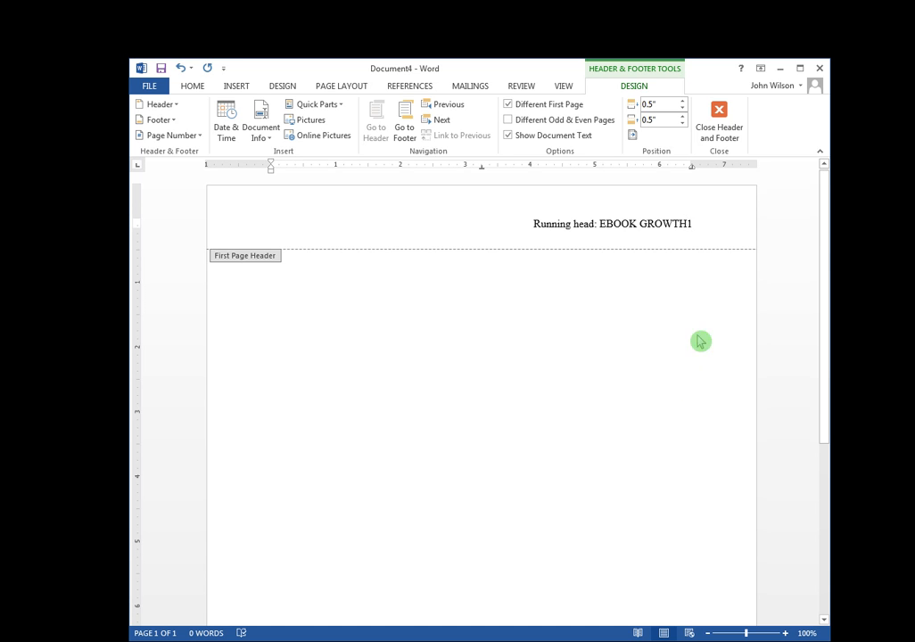
{"action": "key", "text": "Tab"}
{"action": "key", "text": "Tab"}
{"action": "key", "text": "Tab"}
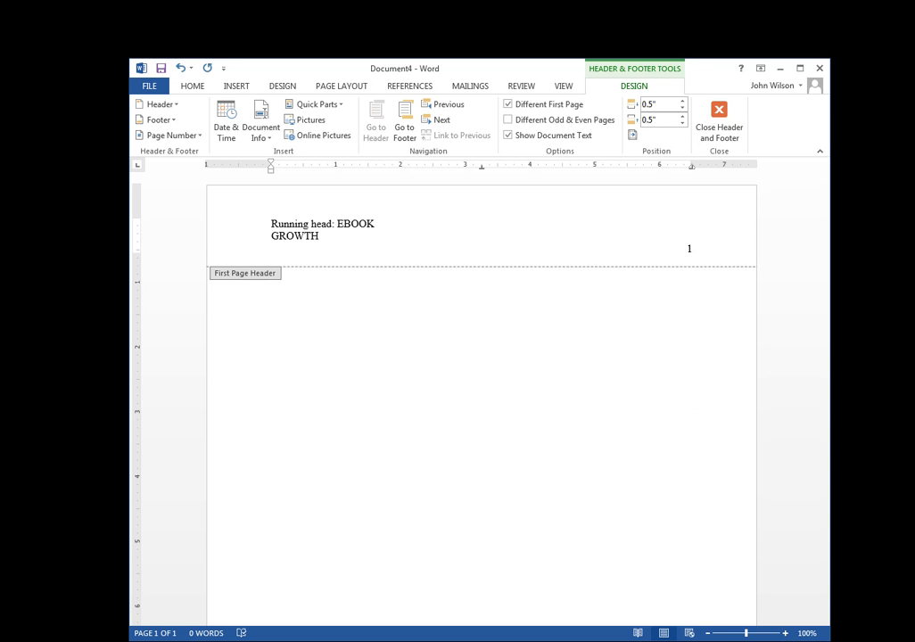
{"action": "key", "text": "BackSpace"}
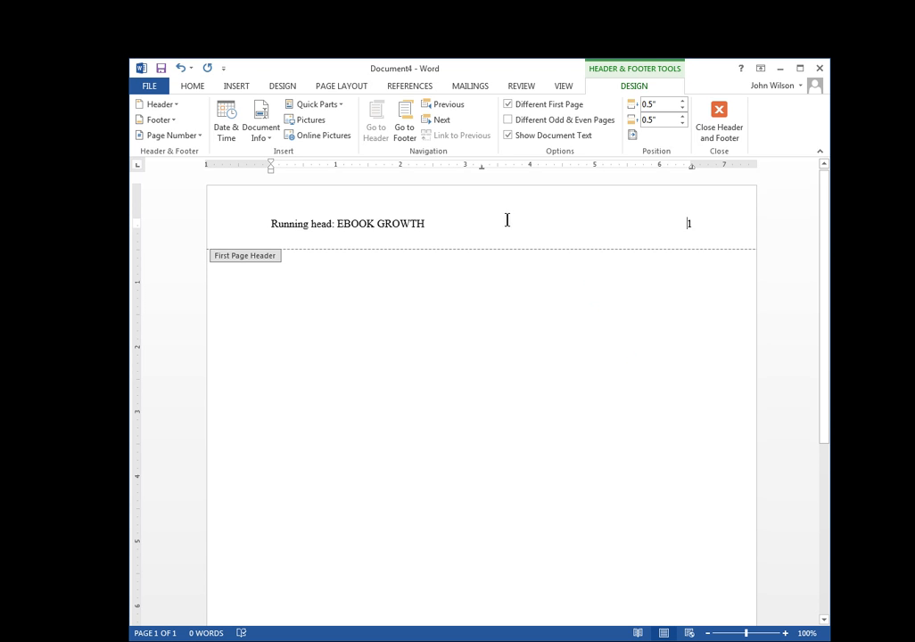
{"action": "left_click", "coordinate": [514, 282]}
{"action": "double_click", "coordinate": [514, 285]}
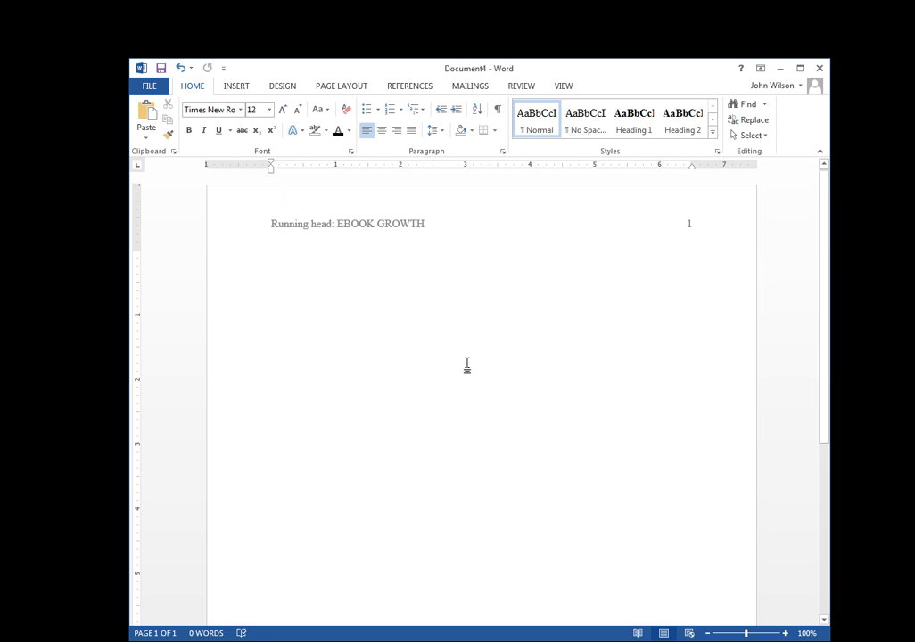
Move down one line on the title page and centre-align that line.
{"action": "key", "text": "Return"}
{"action": "key", "text": "Return"}
{"action": "key", "text": "Return"}
{"action": "key", "text": "Return"}
{"action": "left_click", "coordinate": [386, 132]}
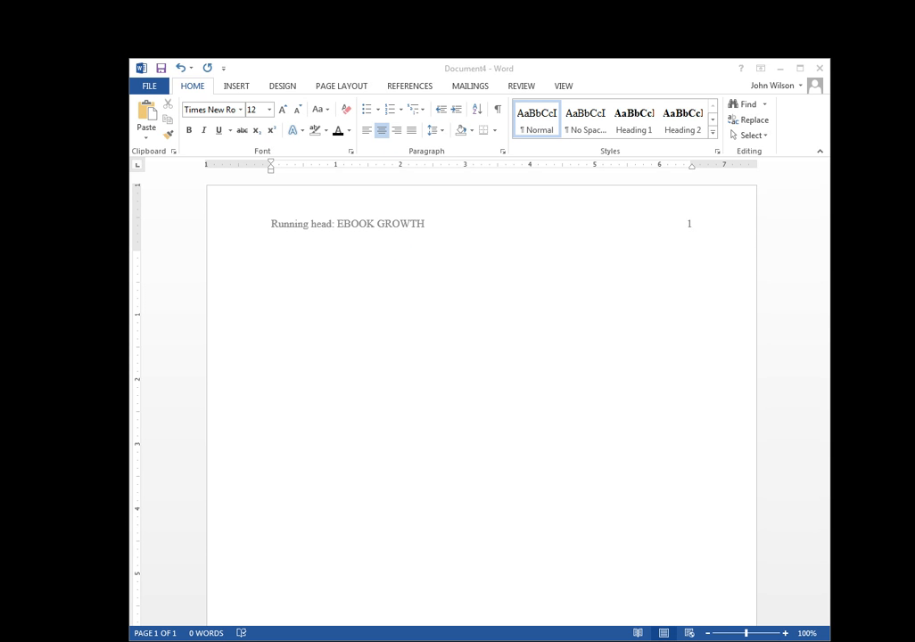
{"action": "left_click", "coordinate": [417, 369]}
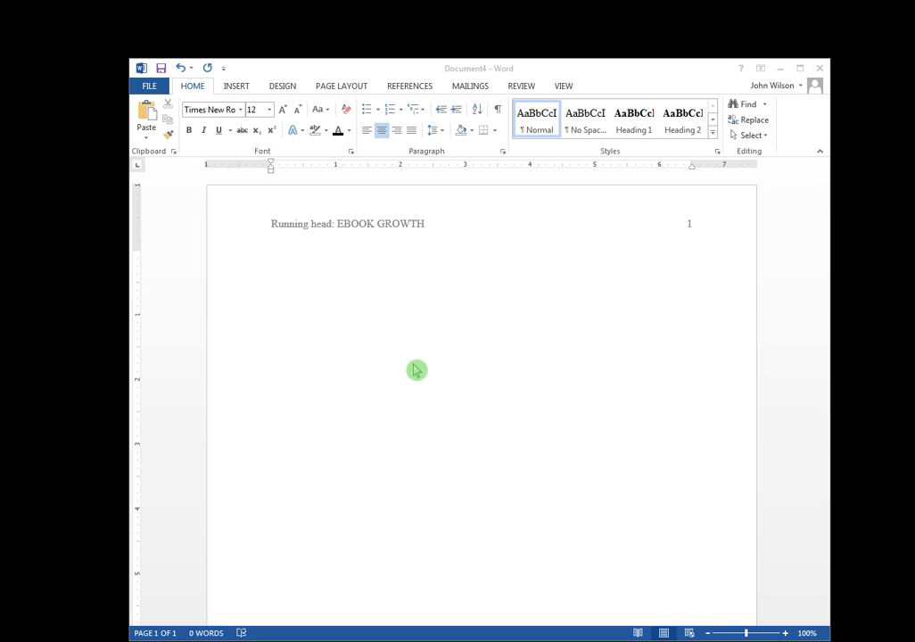
Paste 'Understanding the Pace of eBook Growth in Academic Libraries', then add the author's name and Georgia Southwestern State University.
{"action": "right_click", "coordinate": [480, 381]}
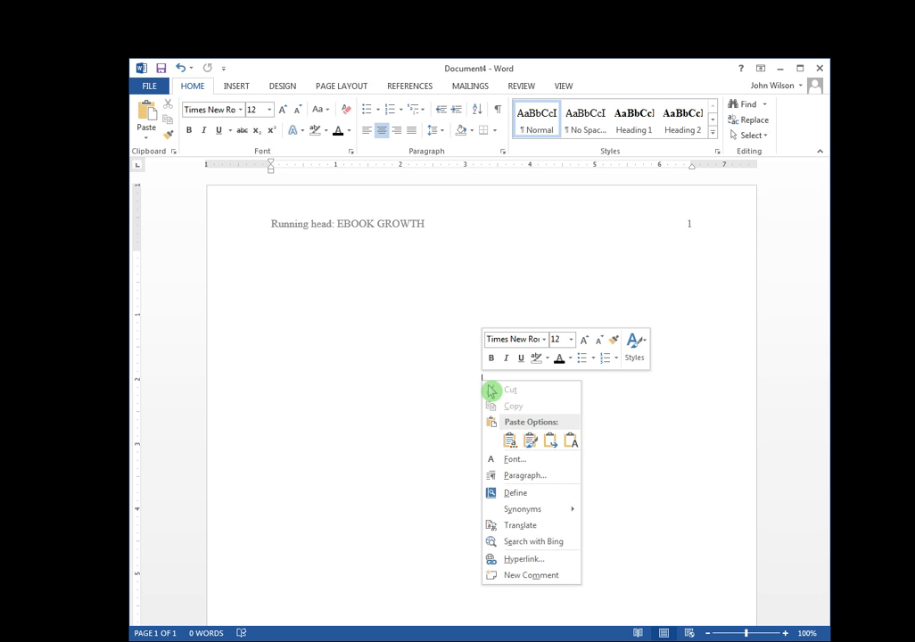
{"action": "left_click", "coordinate": [572, 443]}
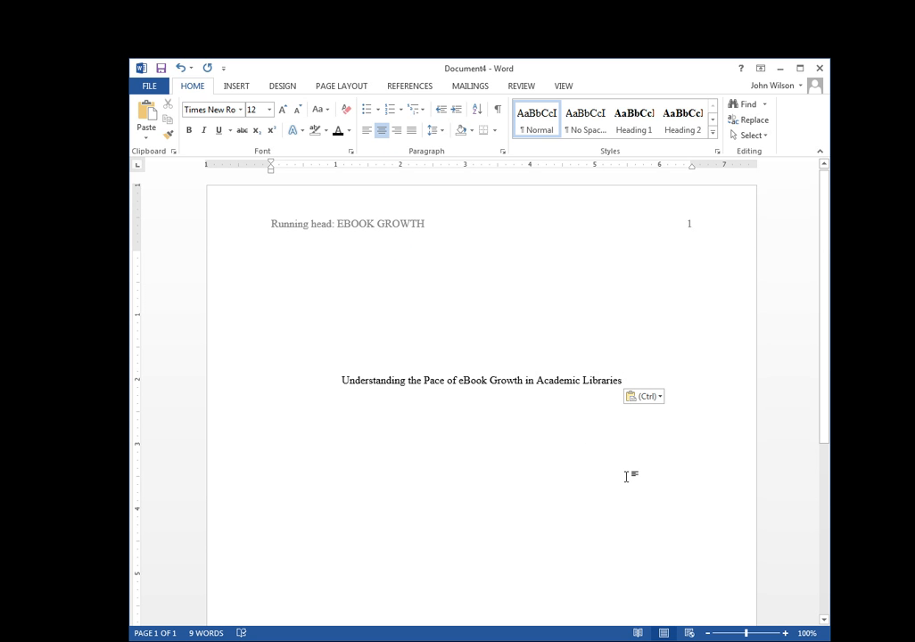
{"action": "key", "text": "Return"}
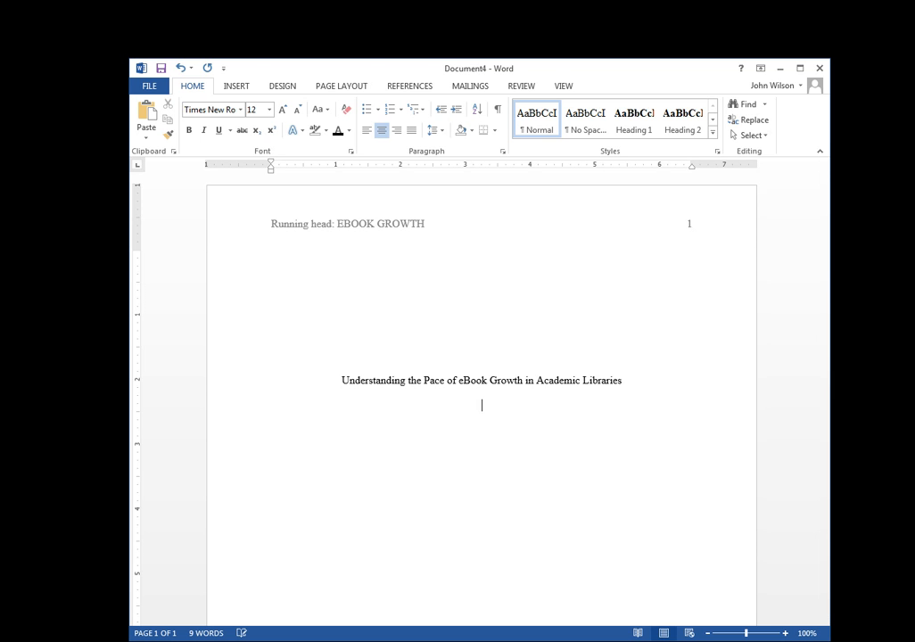
{"action": "key", "text": "Return"}
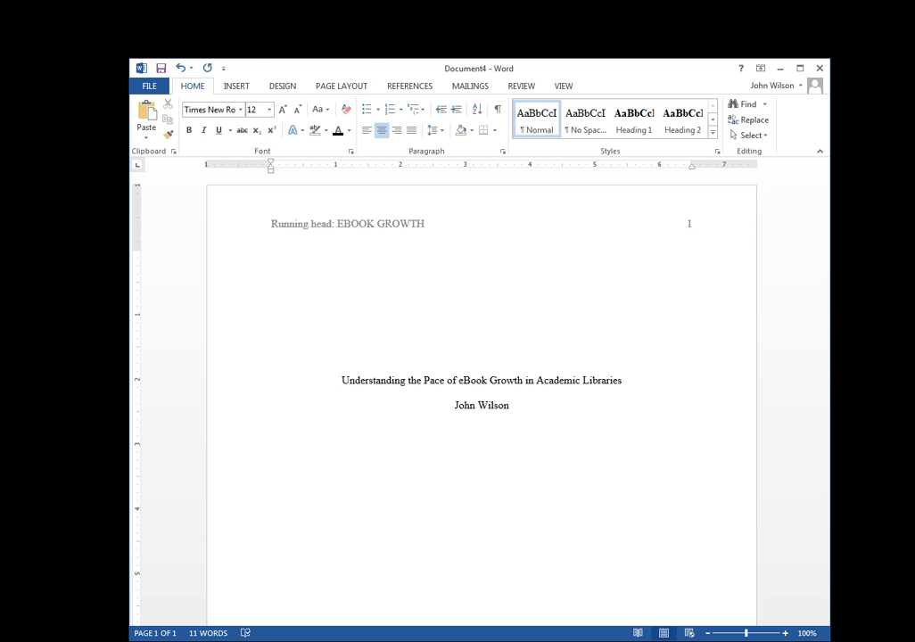
{"action": "type", "text": "Georgia Southwestern State "}
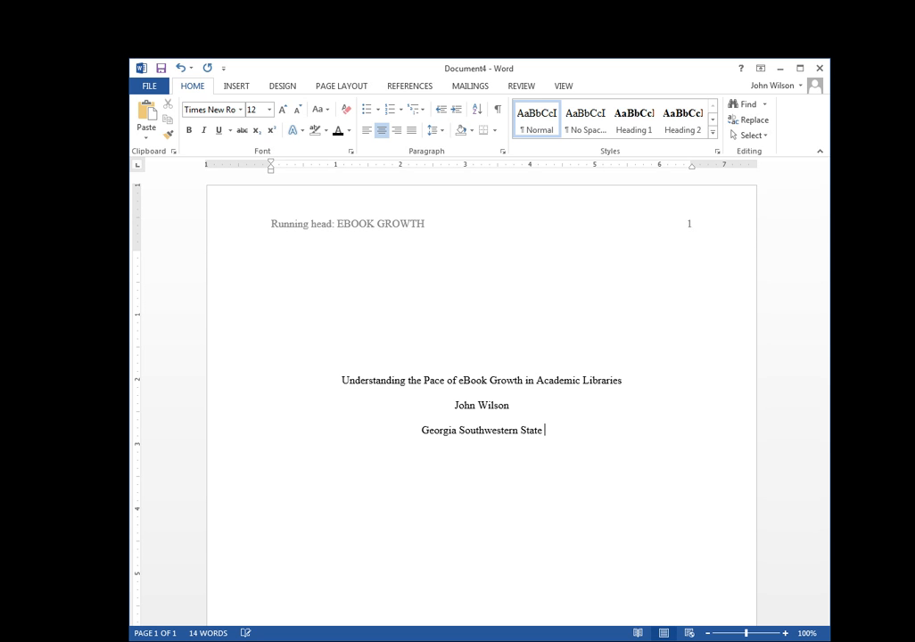
{"action": "type", "text": "University"}
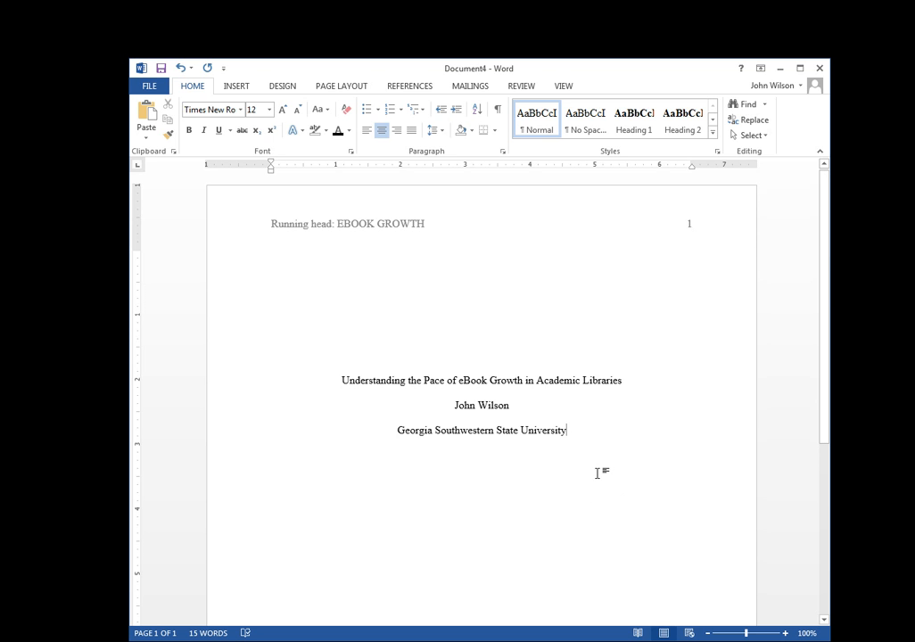
{"action": "left_click", "coordinate": [347, 89]}
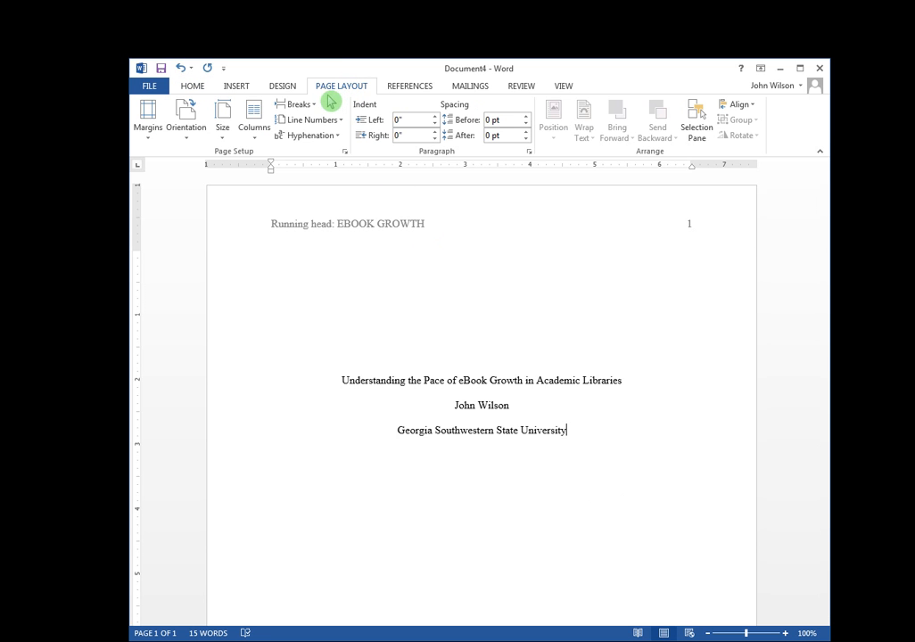
Insert a Page break so an empty page 2 follows the title page.
{"action": "left_click", "coordinate": [300, 106]}
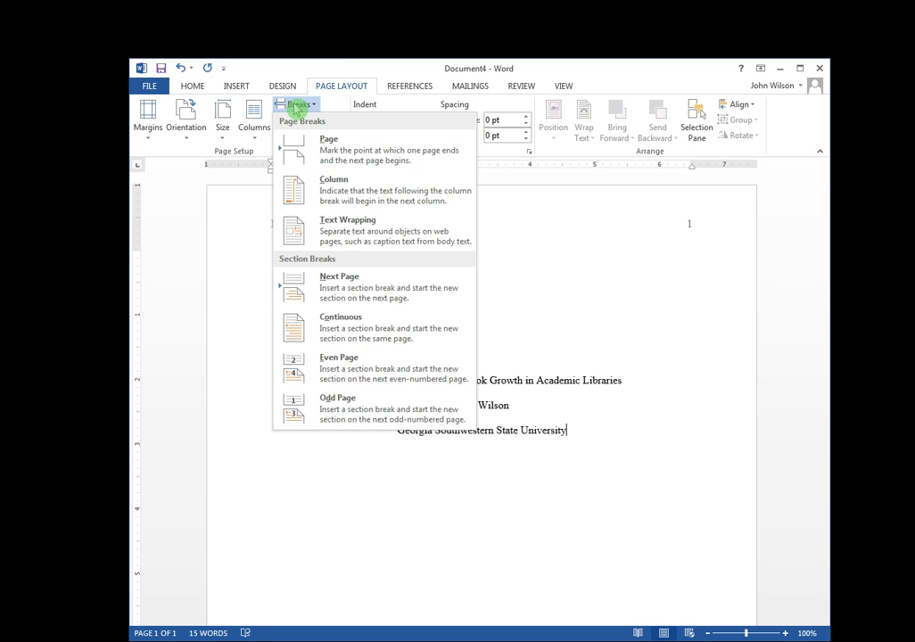
{"action": "left_click", "coordinate": [337, 155]}
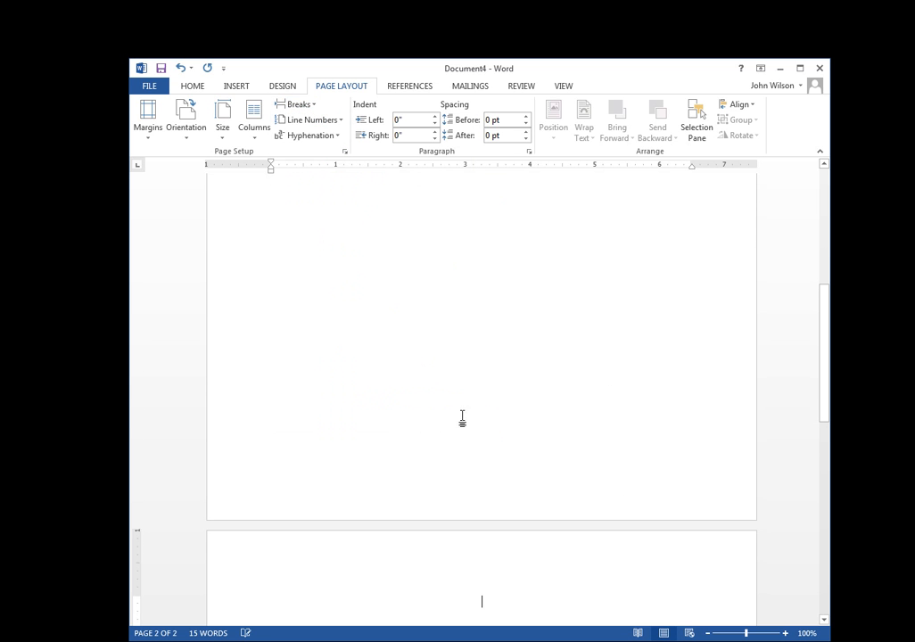
Add Plain Number 3 to the page 2 header, showing number 2 at the top right.
{"action": "double_click", "coordinate": [477, 549]}
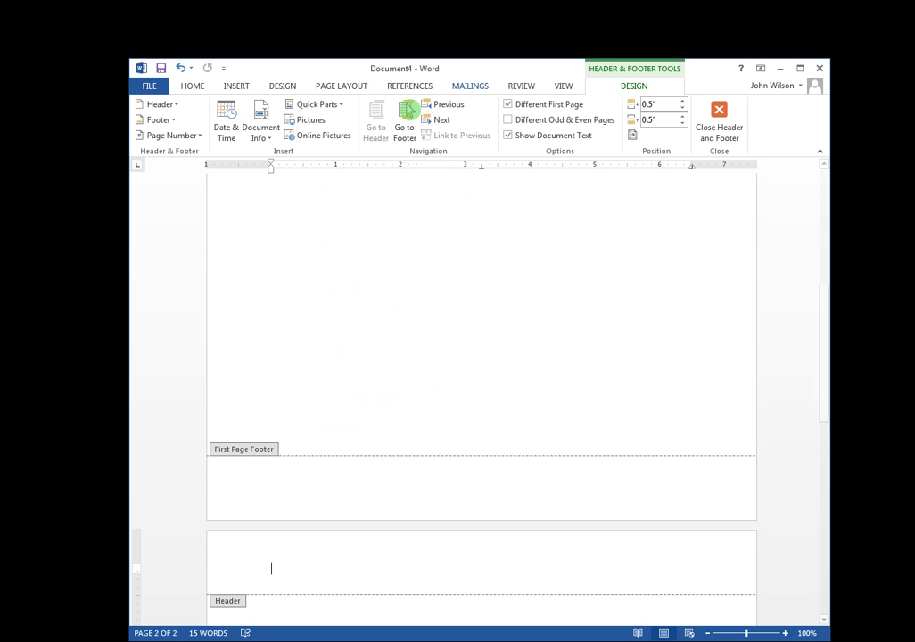
{"action": "left_click", "coordinate": [204, 139]}
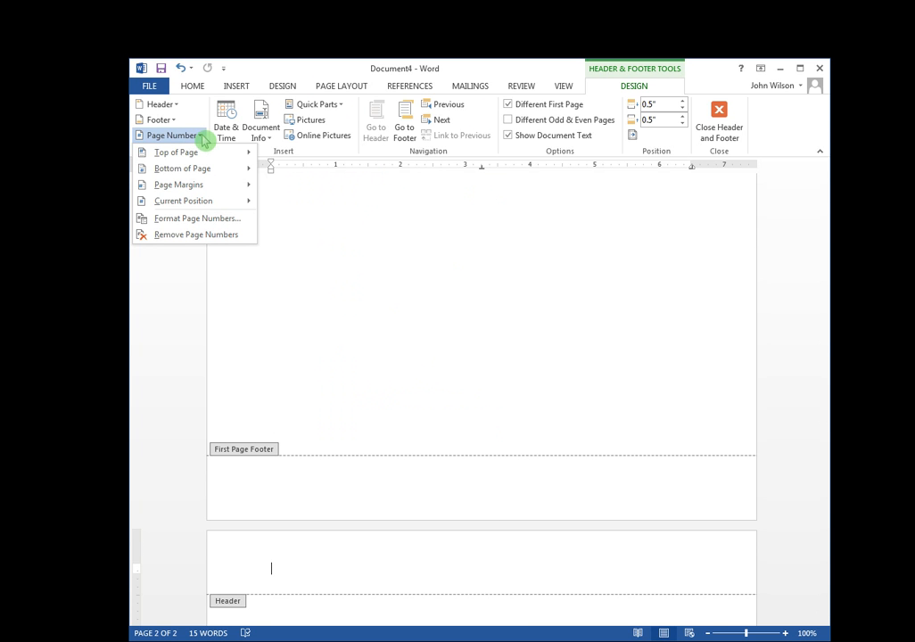
{"action": "mouse_move", "coordinate": [204, 157]}
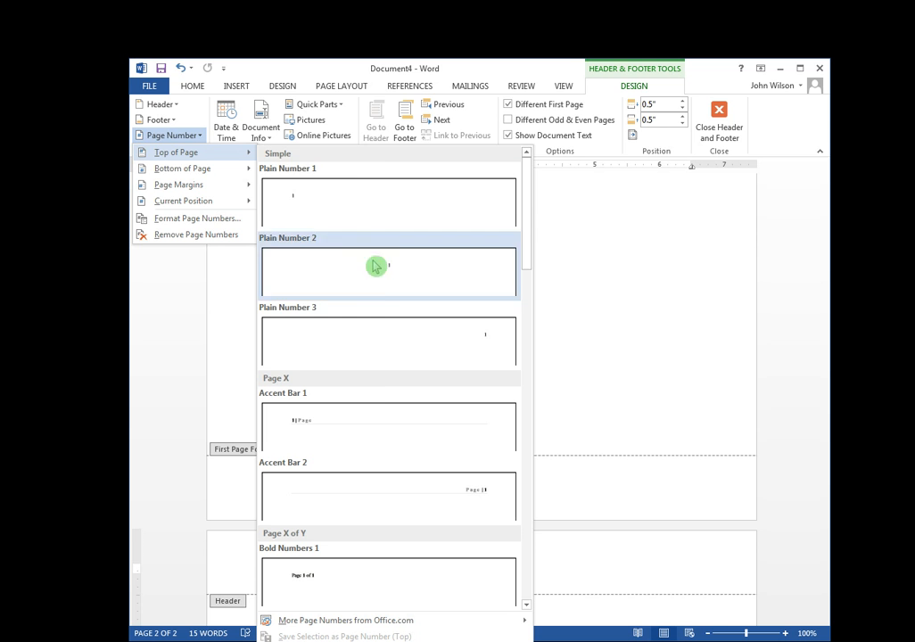
{"action": "left_click", "coordinate": [393, 341]}
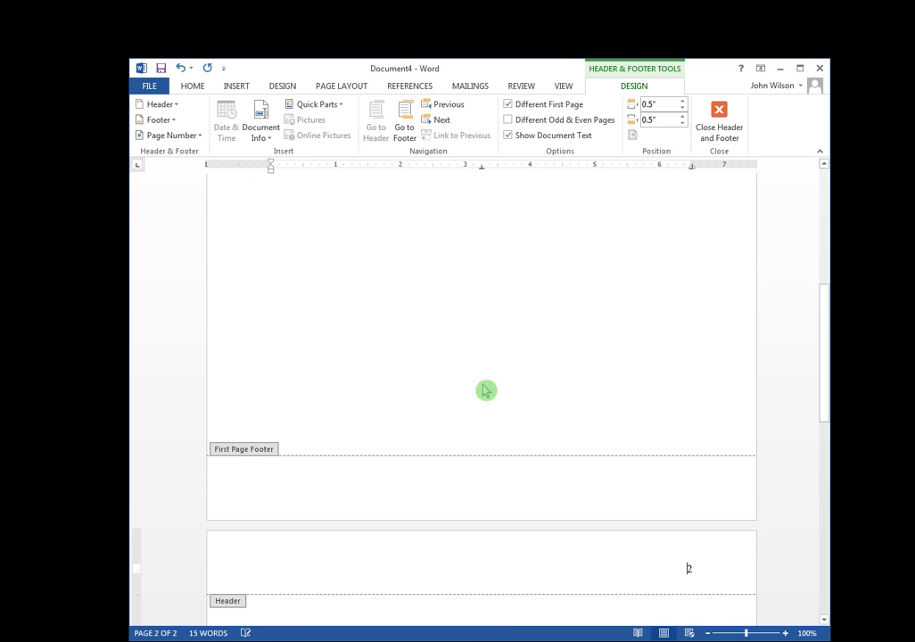
{"action": "scroll", "coordinate": [657, 478], "scroll_direction": "down", "scroll_amount": 1}
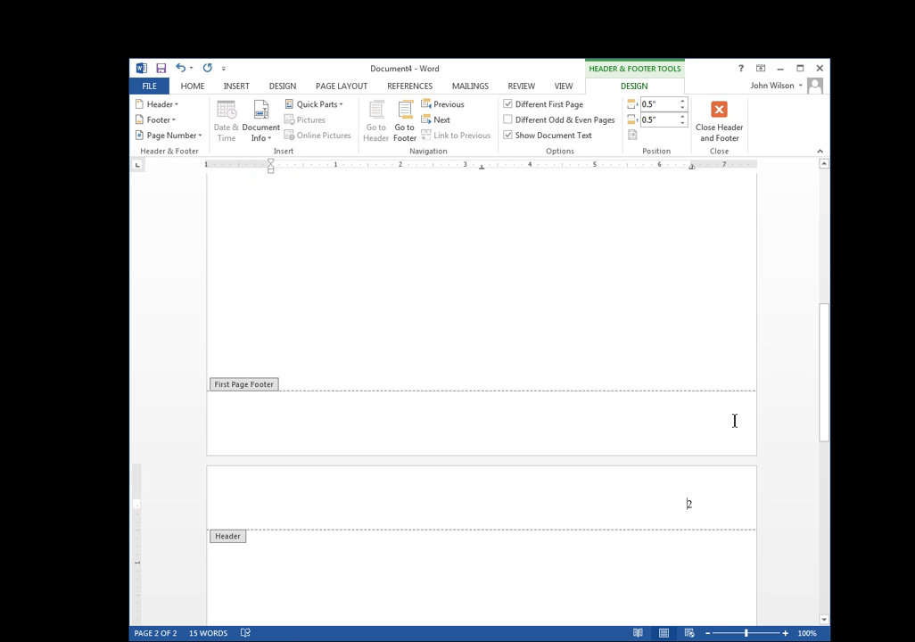
{"action": "scroll", "coordinate": [744, 428], "scroll_direction": "up", "scroll_amount": 7}
{"action": "scroll", "coordinate": [744, 430], "scroll_direction": "up", "scroll_amount": 3}
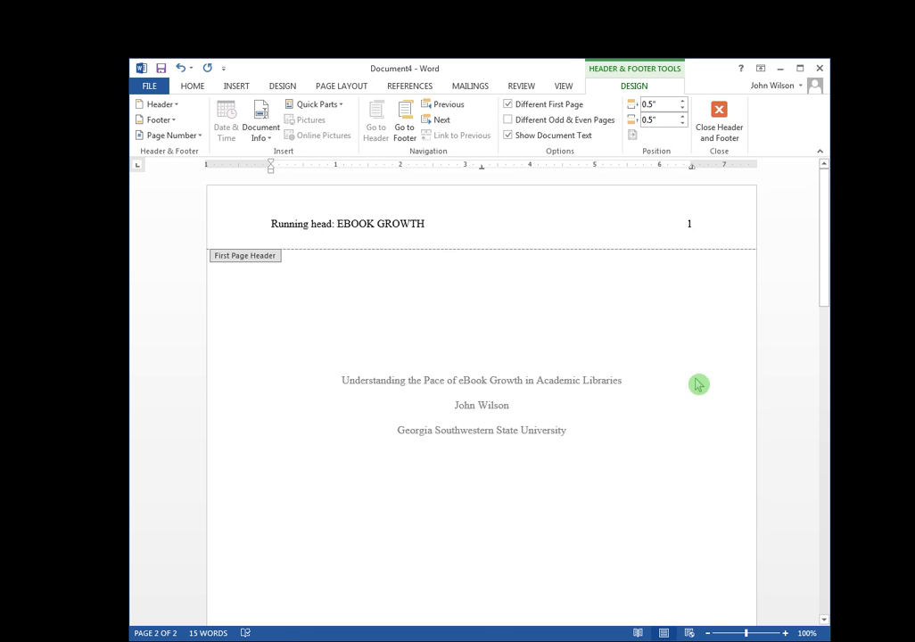
Copy EBOOK GROWTH from the title-page header into page 2's header, tabbed before number 2.
{"action": "left_click_drag", "start_coordinate": [433, 224], "coordinate": [347, 220]}
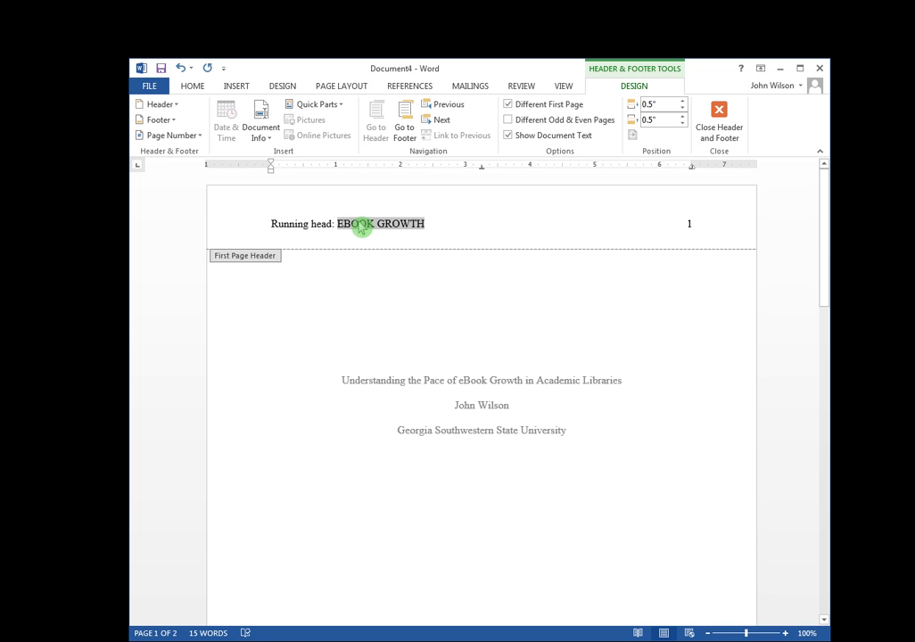
{"action": "right_click", "coordinate": [359, 227]}
{"action": "left_click", "coordinate": [383, 243]}
{"action": "scroll", "coordinate": [427, 296], "scroll_direction": "down", "scroll_amount": 10}
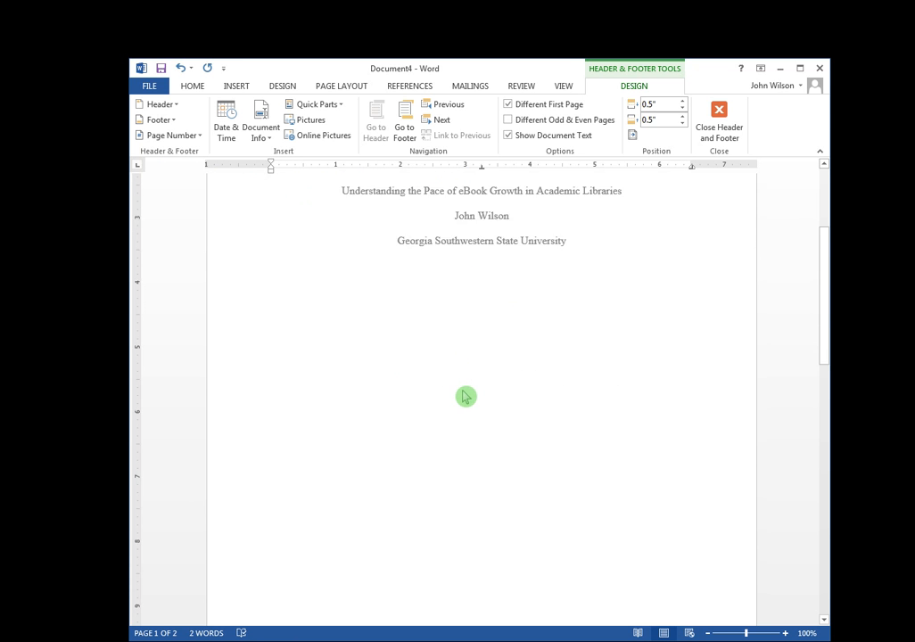
{"action": "left_click", "coordinate": [686, 459]}
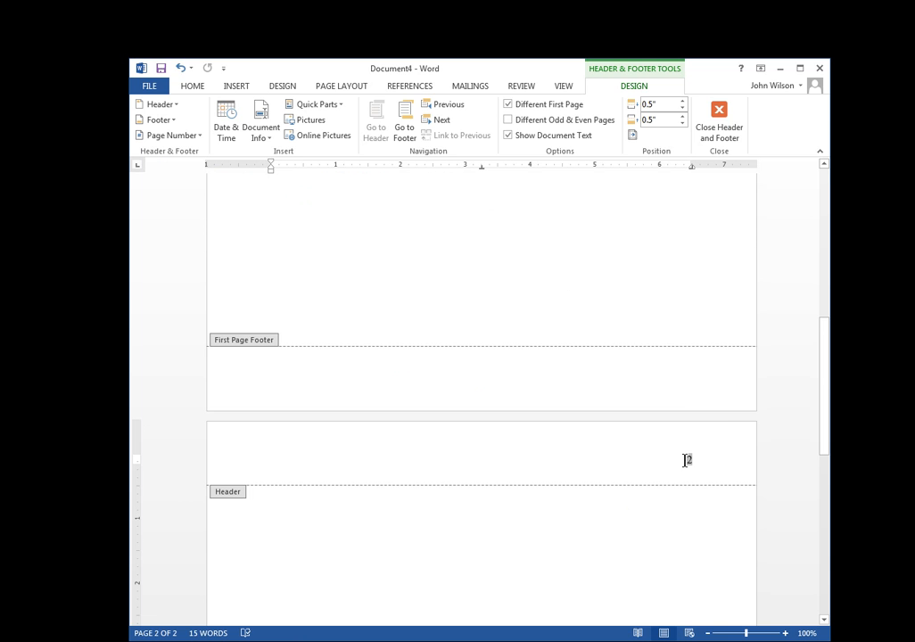
{"action": "right_click", "coordinate": [686, 459]}
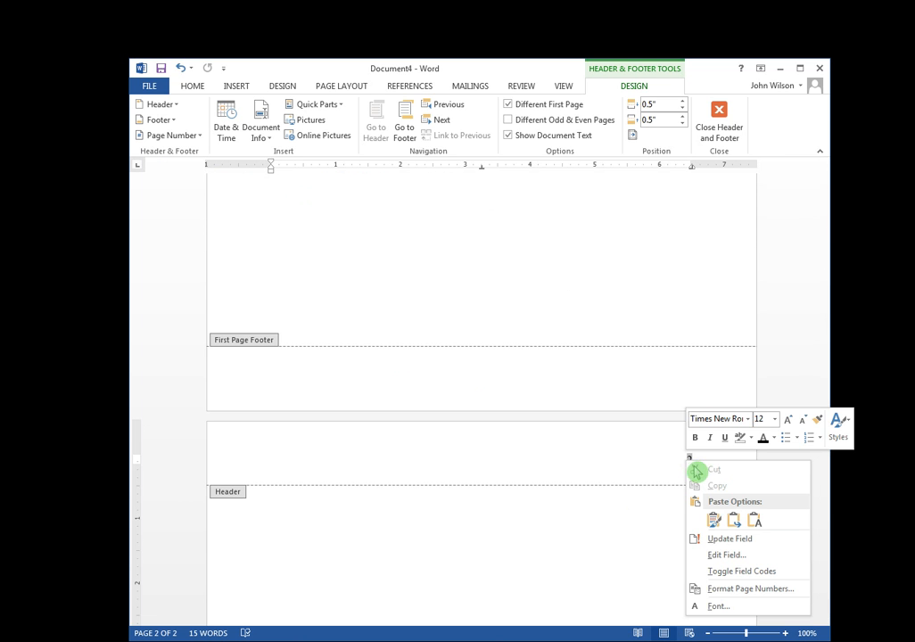
{"action": "left_click", "coordinate": [756, 524]}
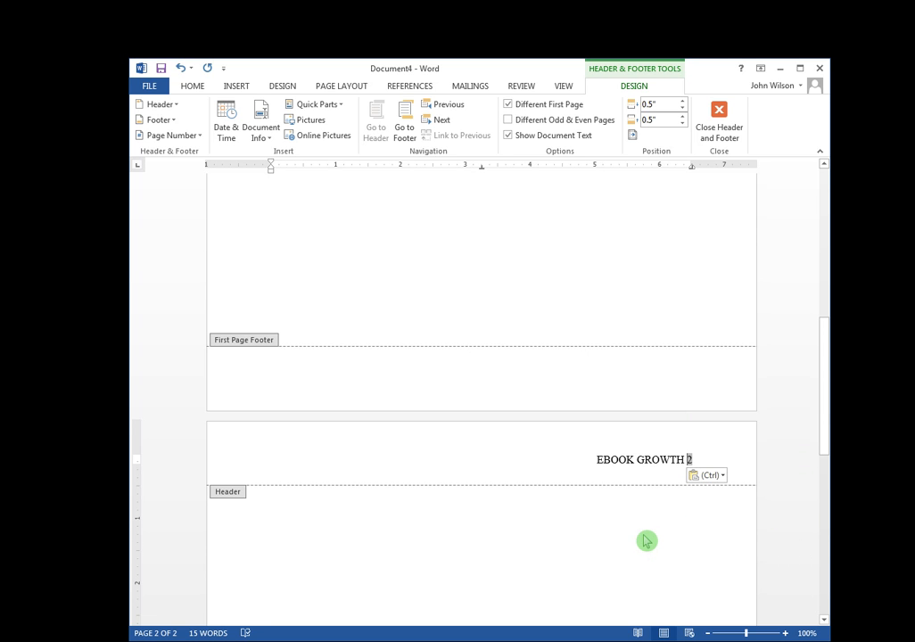
{"action": "key", "text": "Tab"}
{"action": "key", "text": "Tab"}
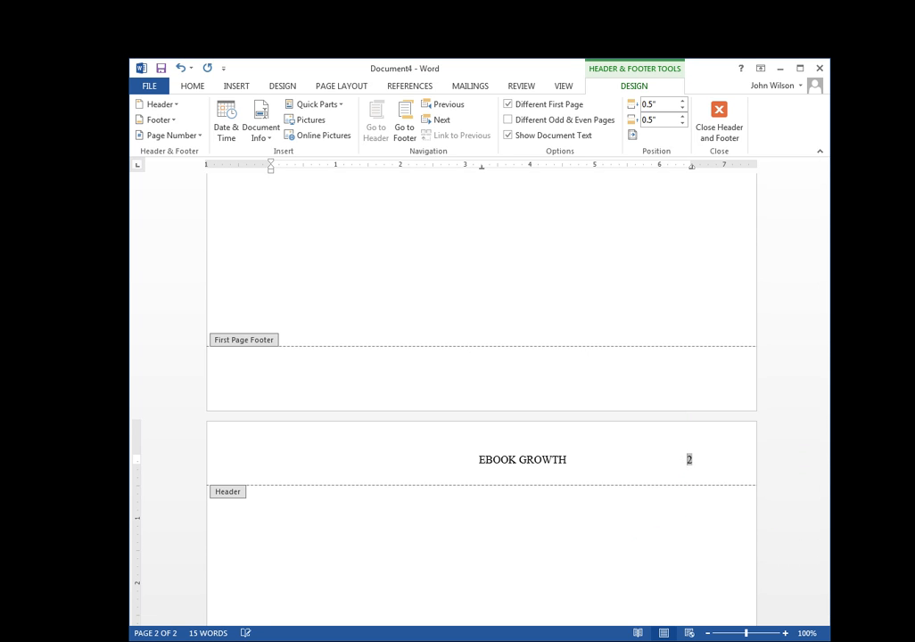
{"action": "key", "text": "Return"}
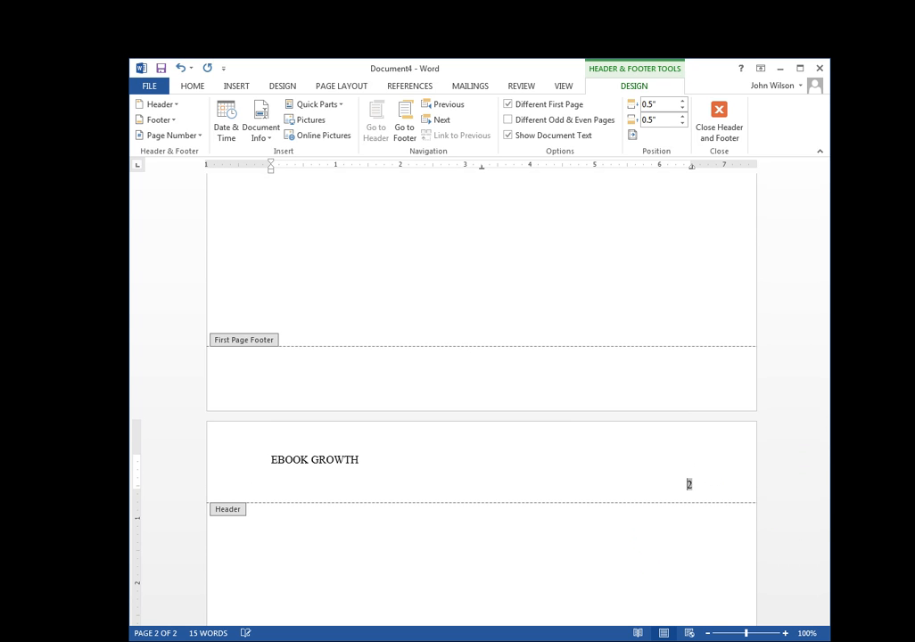
{"action": "key", "text": "BackSpace"}
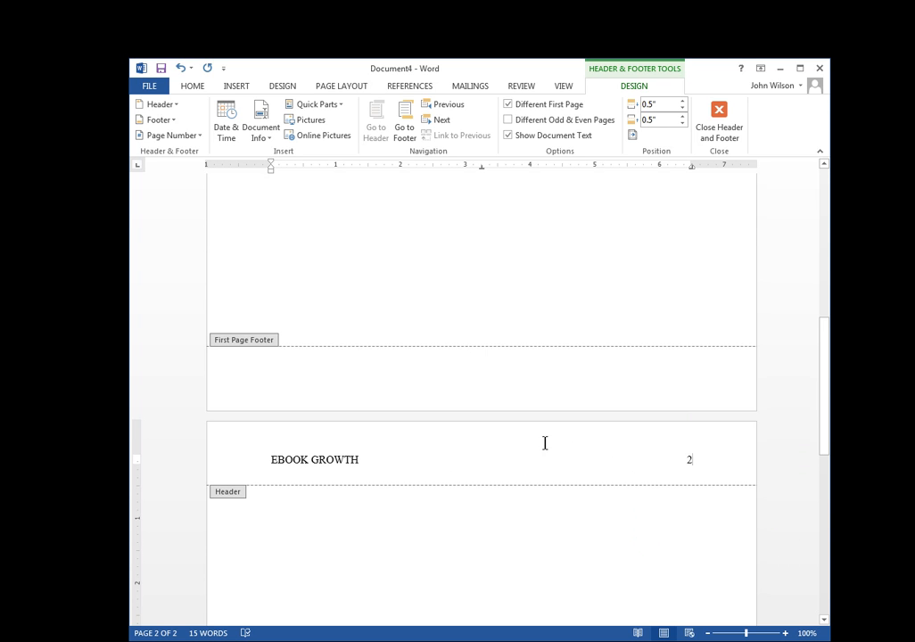
Compare against the first-page header, then close header editing and return to the body.
{"action": "scroll", "coordinate": [437, 456], "scroll_direction": "up", "scroll_amount": 10}
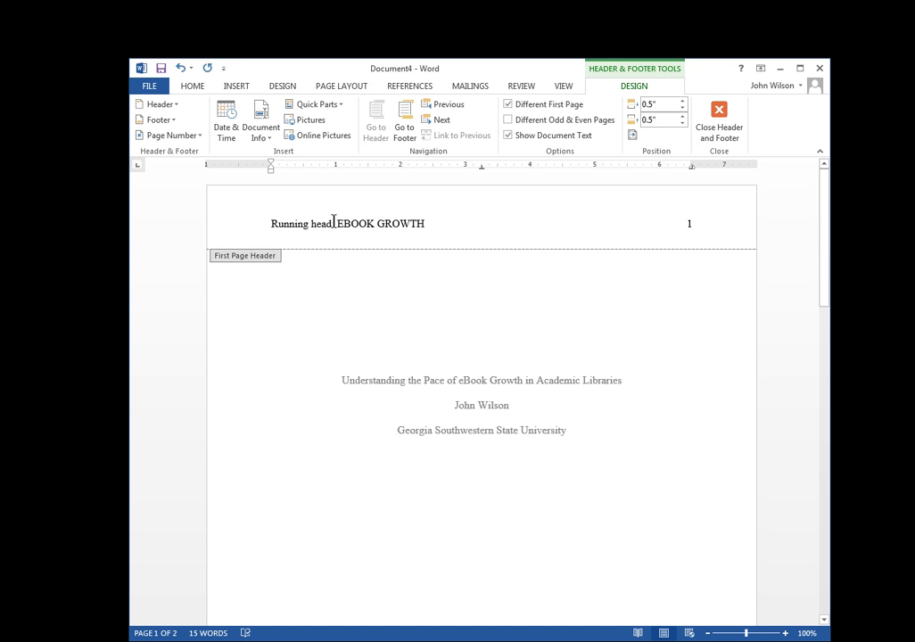
{"action": "left_click_drag", "start_coordinate": [334, 223], "coordinate": [271, 224]}
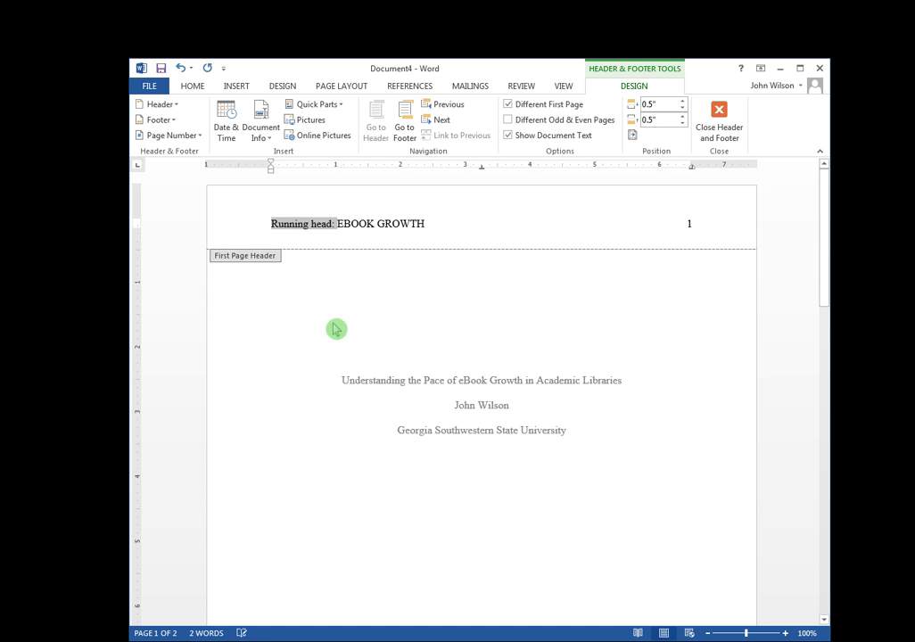
{"action": "scroll", "coordinate": [313, 388], "scroll_direction": "down", "scroll_amount": 10}
{"action": "left_click", "coordinate": [480, 427]}
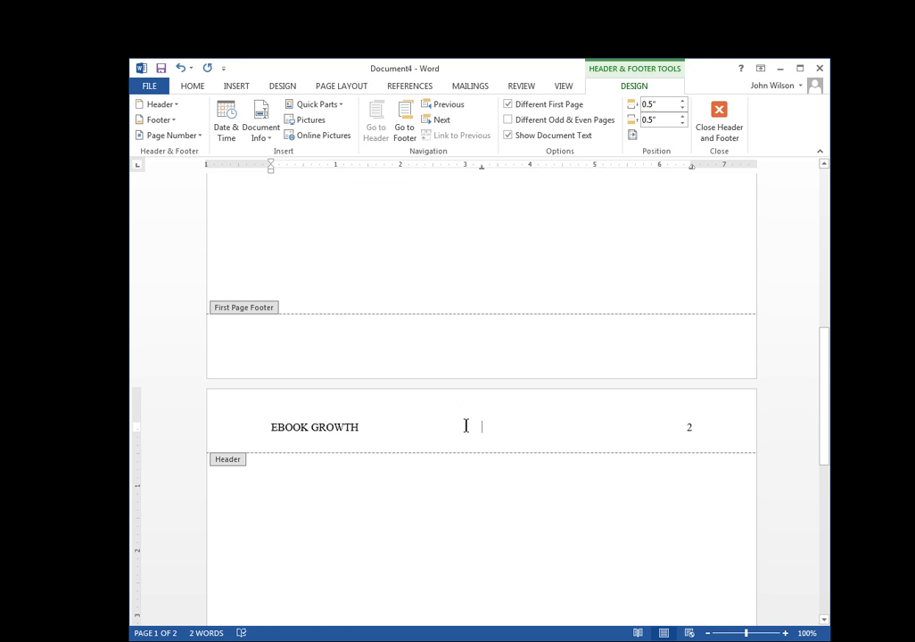
{"action": "scroll", "coordinate": [473, 419], "scroll_direction": "down", "scroll_amount": 1}
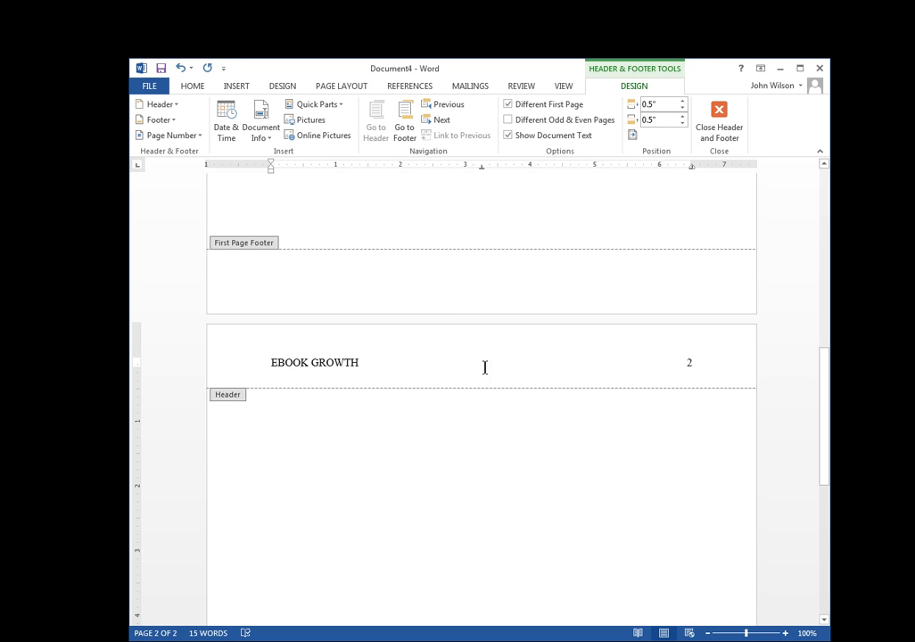
{"action": "double_click", "coordinate": [487, 412]}
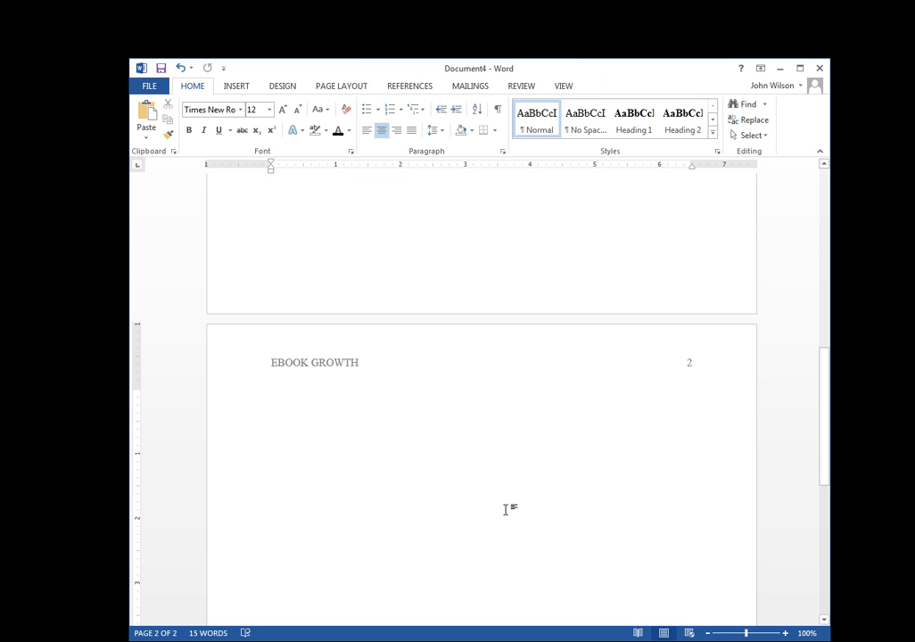
Type the centred heading 'Abstract' atop page 2 and left-align the line below it.
{"action": "type", "text": "Abstract"}
{"action": "left_click", "coordinate": [368, 132]}
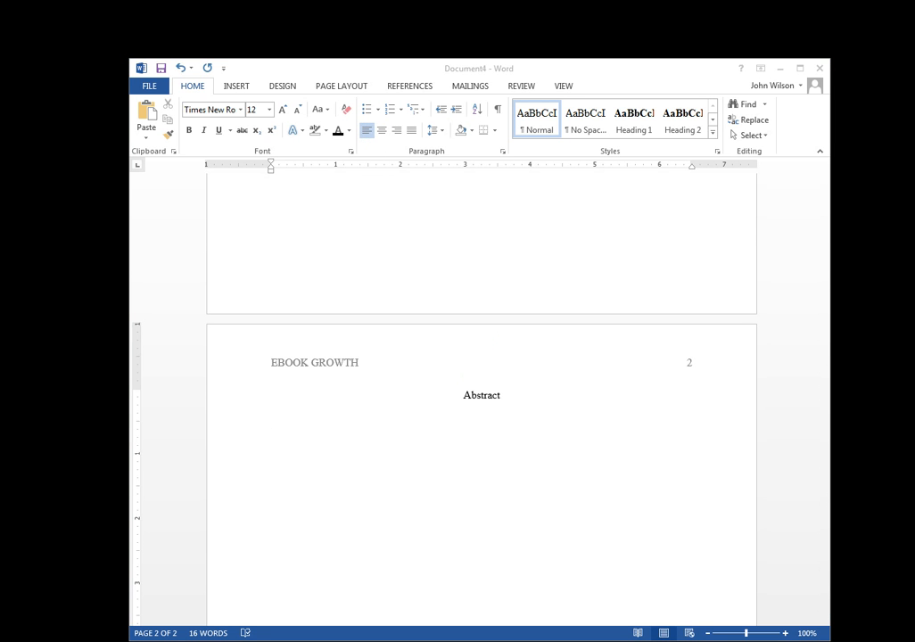
{"action": "left_click", "coordinate": [442, 444]}
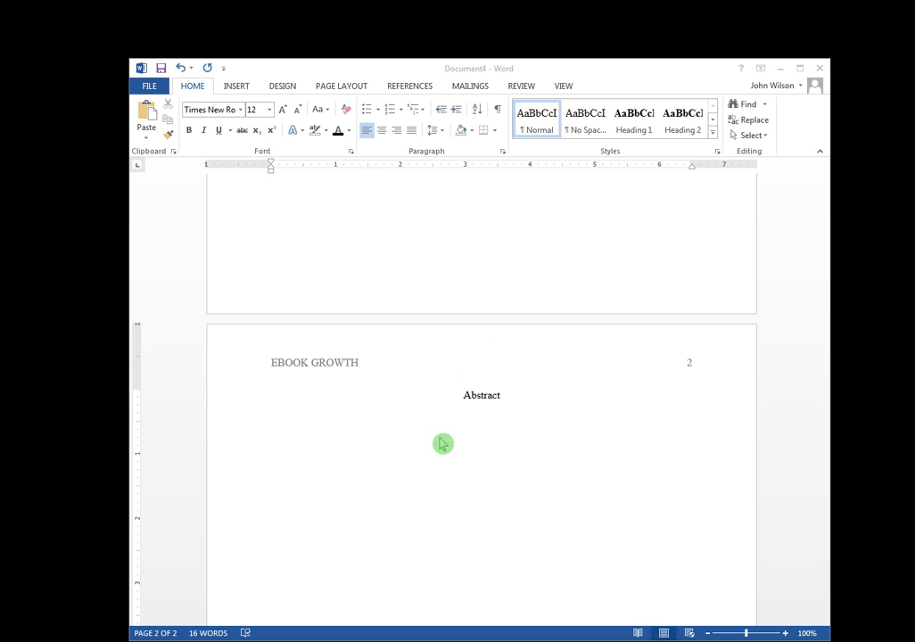
Paste the abstract paragraph below the Abstract heading, flush left with no first-line indent.
{"action": "right_click", "coordinate": [274, 429]}
{"action": "left_click", "coordinate": [366, 492]}
{"action": "scroll", "coordinate": [357, 489], "scroll_direction": "down", "scroll_amount": 2}
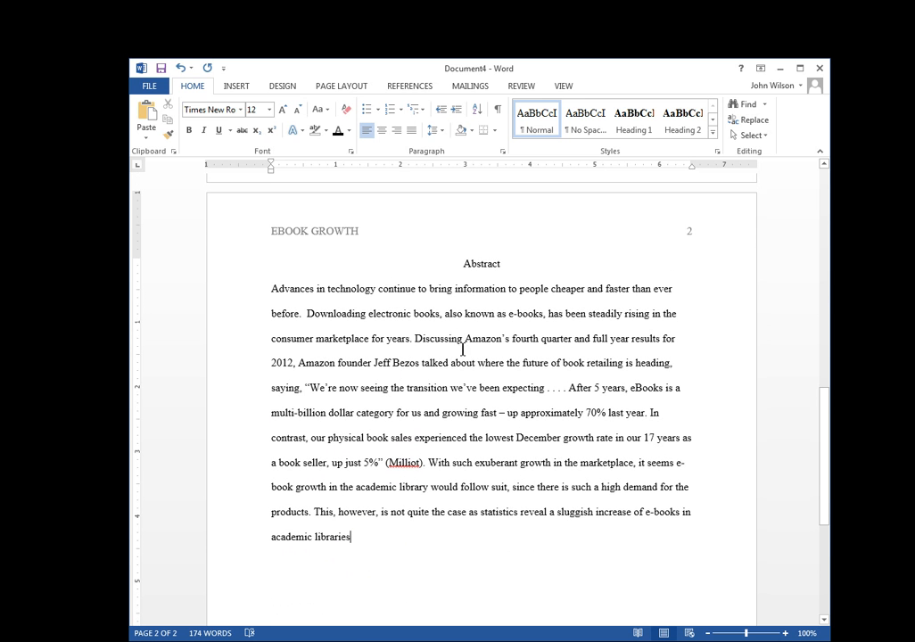
{"action": "left_click", "coordinate": [273, 289]}
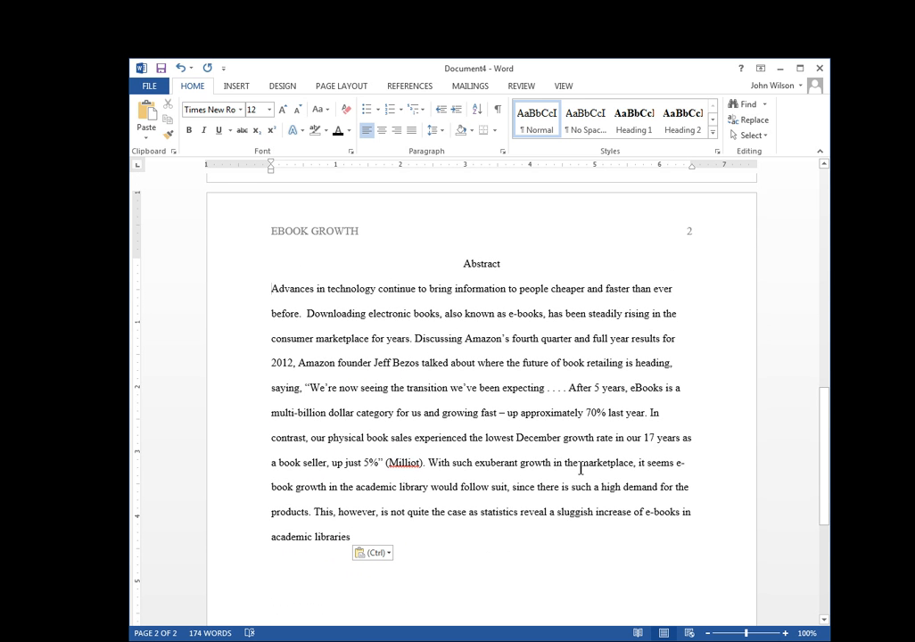
{"action": "key", "text": "Tab"}
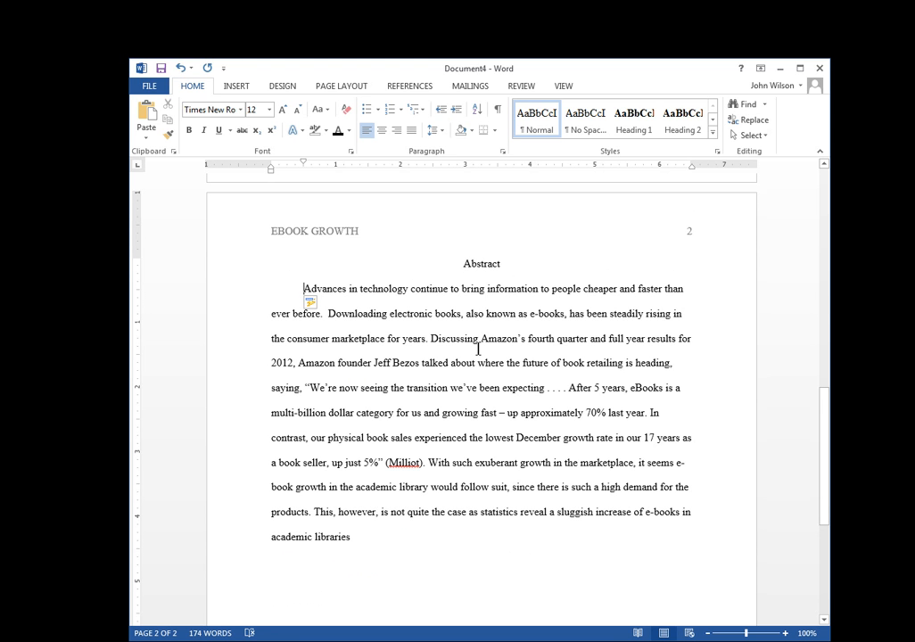
{"action": "key", "text": "BackSpace"}
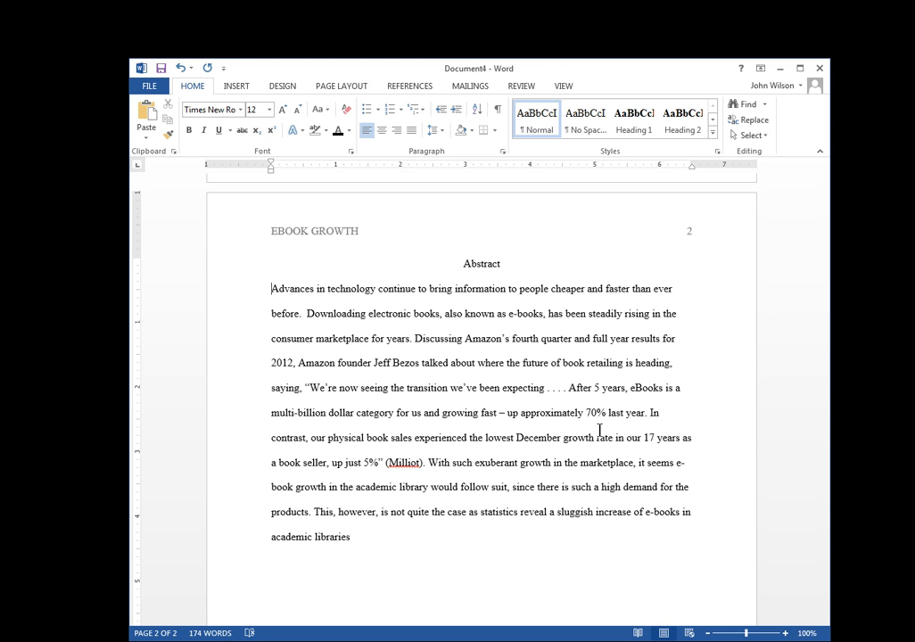
End the abstract with a period after 'academic libraries'.
{"action": "left_click_drag", "start_coordinate": [361, 537], "coordinate": [286, 294]}
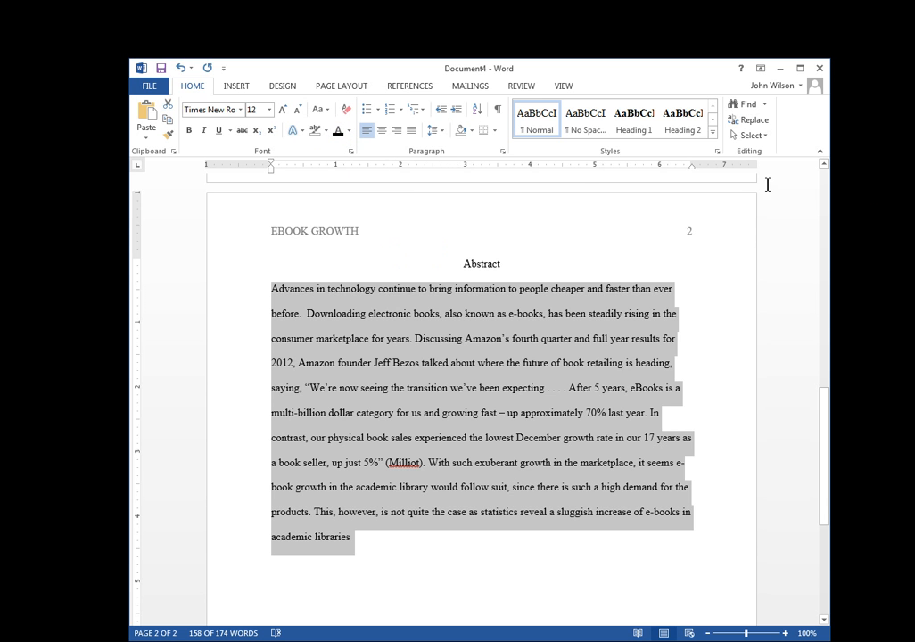
{"action": "left_click", "coordinate": [380, 539]}
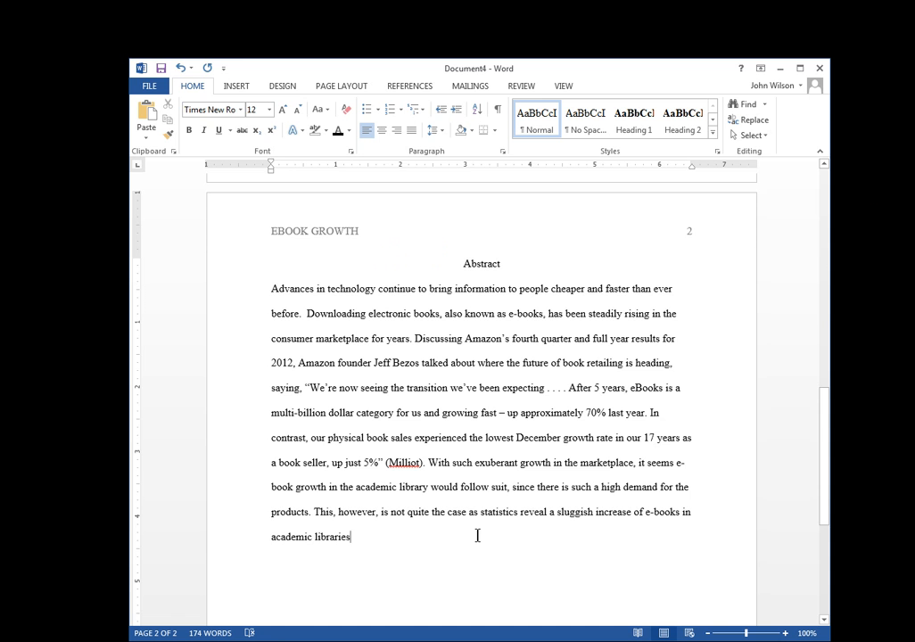
{"action": "type", "text": "."}
{"action": "scroll", "coordinate": [607, 298], "scroll_direction": "down", "scroll_amount": 1}
{"action": "scroll", "coordinate": [622, 301], "scroll_direction": "down", "scroll_amount": 3}
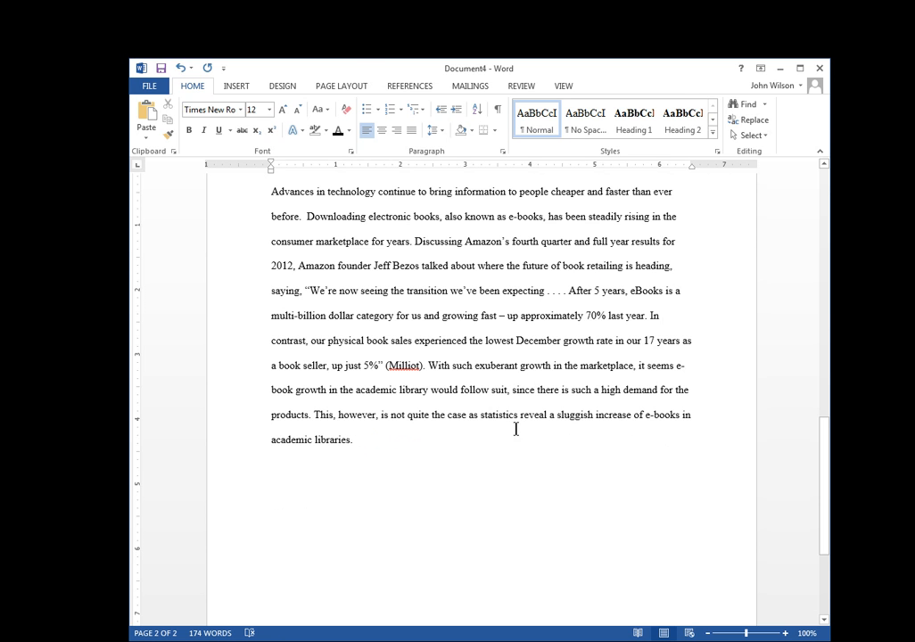
Insert a Page break after the abstract to create page 3 with the EBOOK GROWTH header.
{"action": "left_click", "coordinate": [354, 88]}
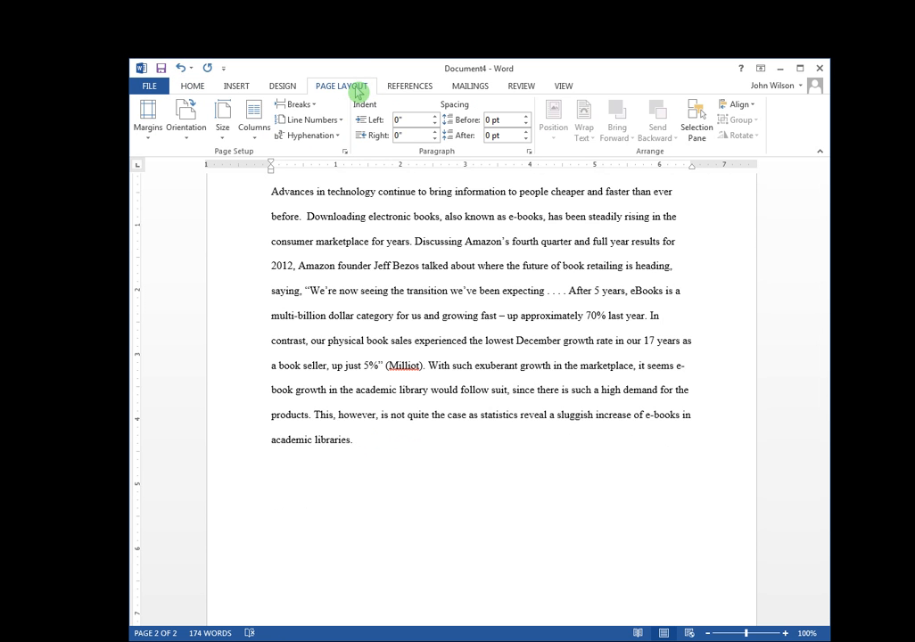
{"action": "left_click", "coordinate": [299, 106]}
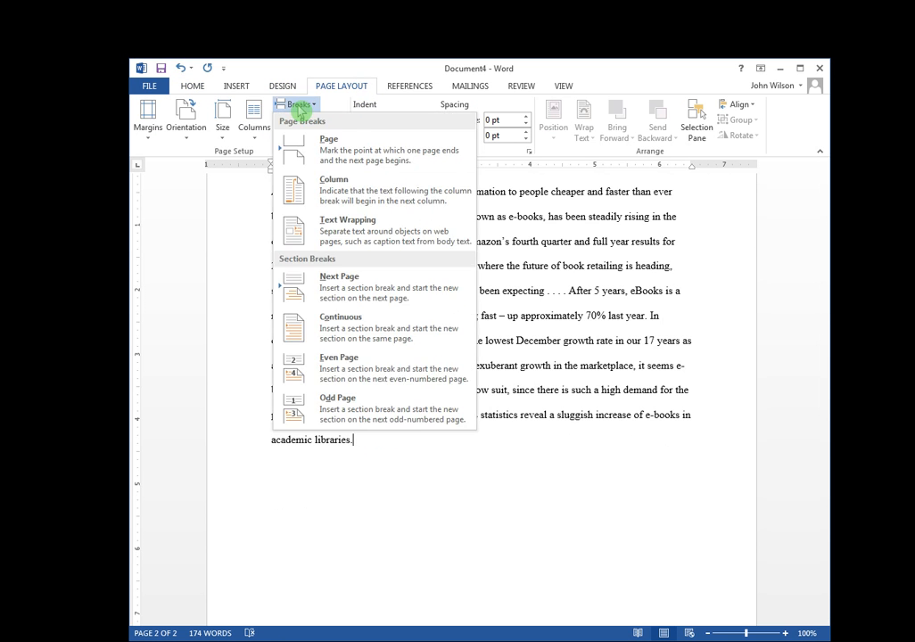
{"action": "left_click", "coordinate": [330, 143]}
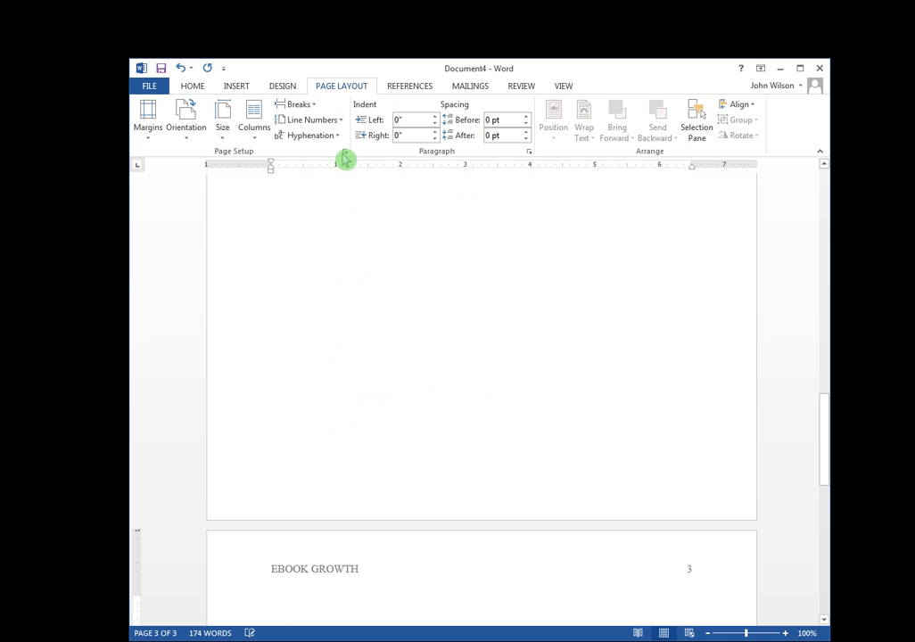
{"action": "scroll", "coordinate": [532, 468], "scroll_direction": "down", "scroll_amount": 4}
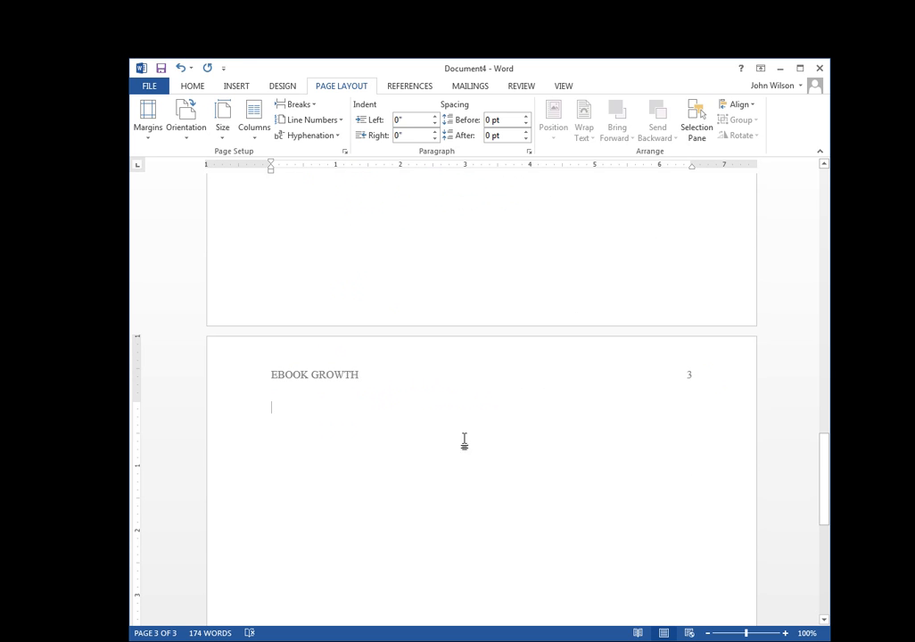
Paste the paper title as plain text, centred on page 3's first line.
{"action": "left_click", "coordinate": [197, 87]}
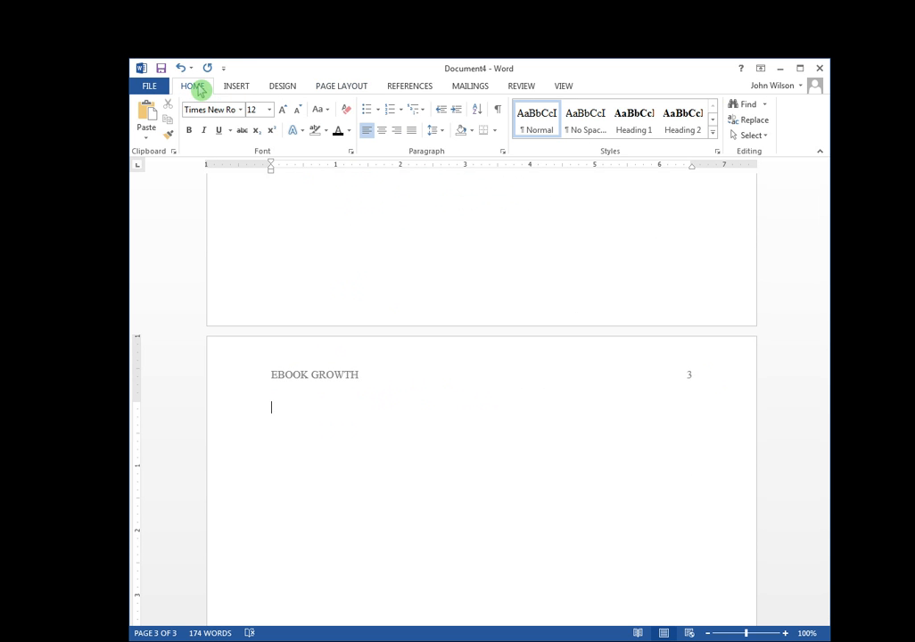
{"action": "left_click", "coordinate": [381, 131]}
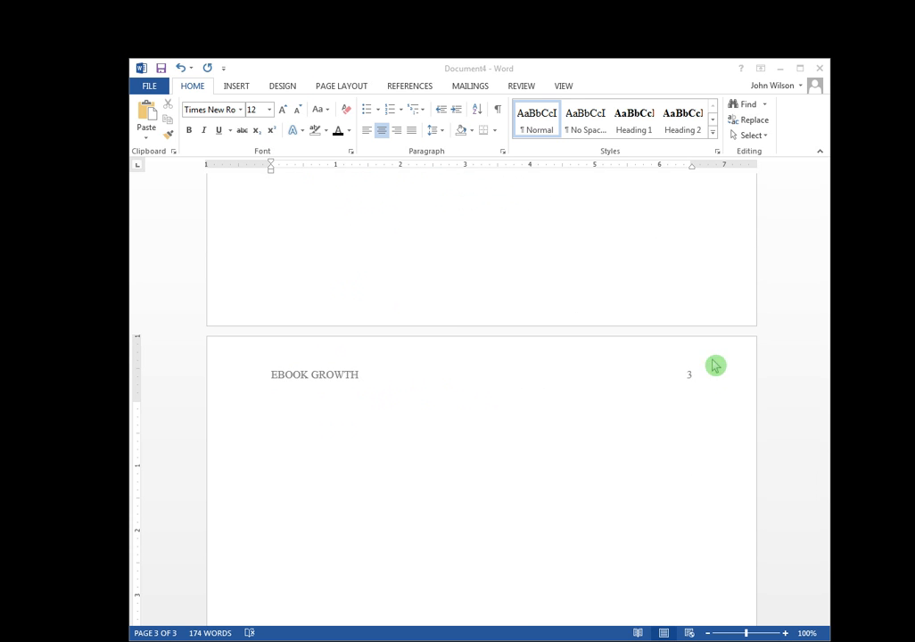
{"action": "left_click", "coordinate": [418, 415]}
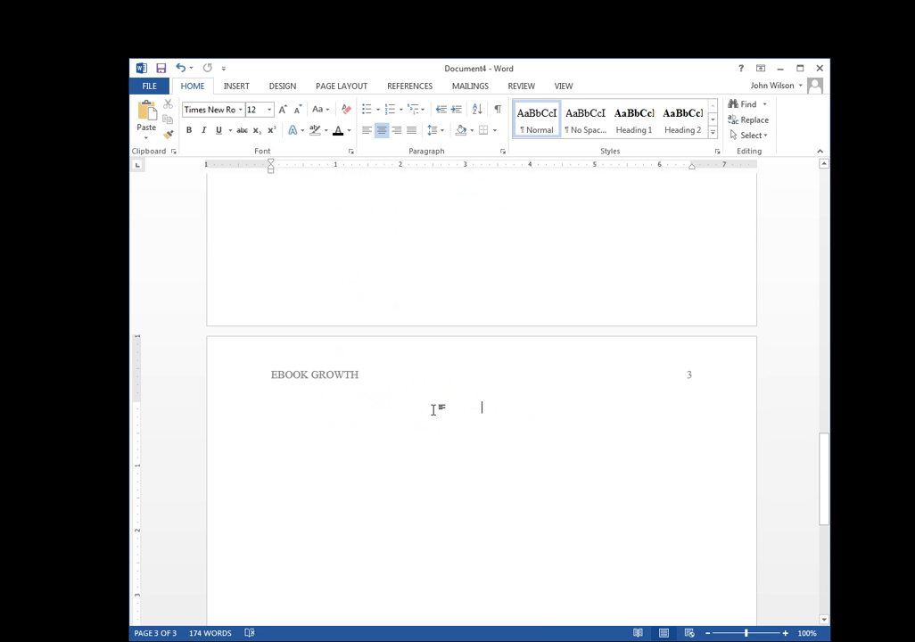
{"action": "right_click", "coordinate": [433, 410]}
{"action": "left_click", "coordinate": [525, 473]}
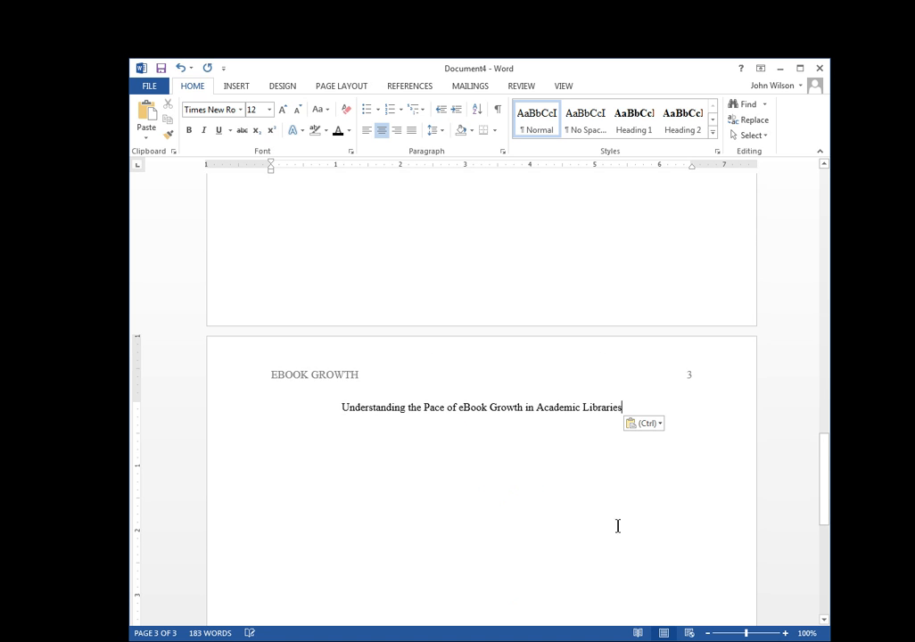
Start a left-aligned, tab-indented paragraph below the title.
{"action": "left_click", "coordinate": [648, 544]}
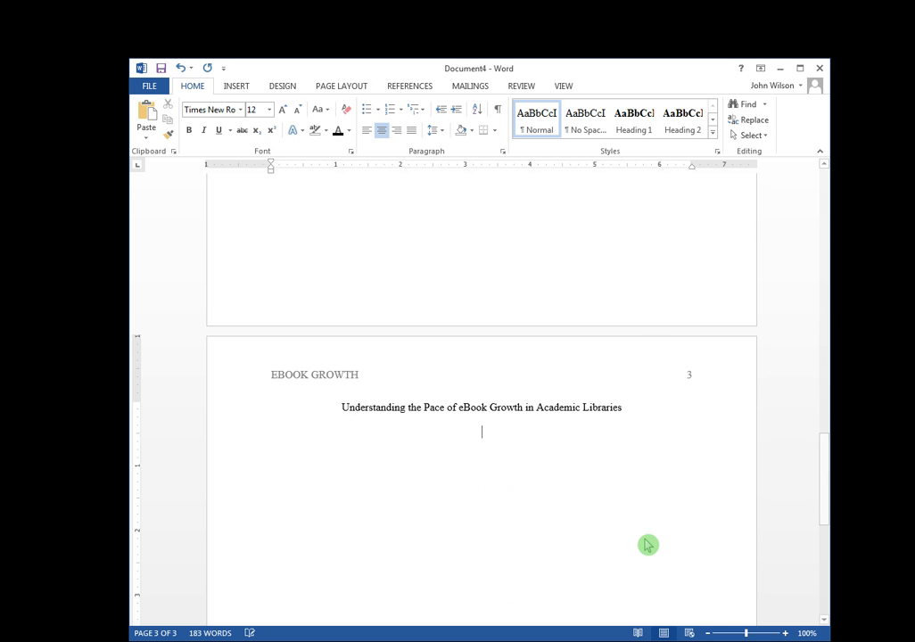
{"action": "left_click", "coordinate": [369, 132]}
{"action": "key", "text": "Tab"}
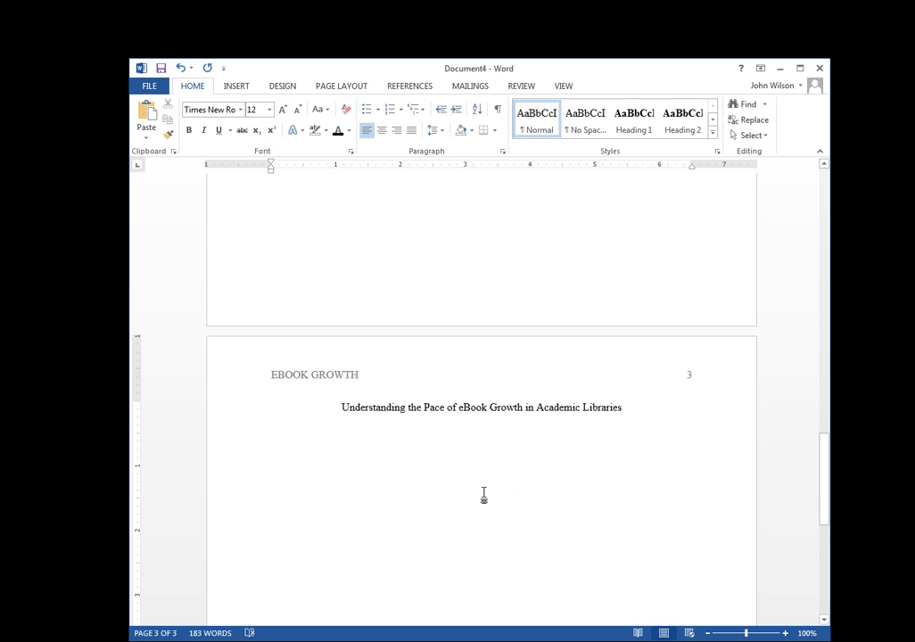